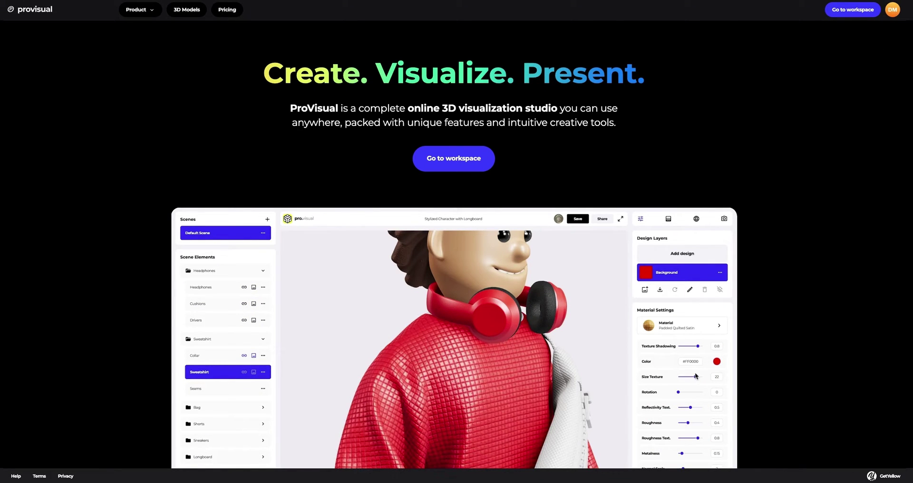
Find Bus Mockup in the 3D Models gallery and create a new project from it.
left_click(186, 9)
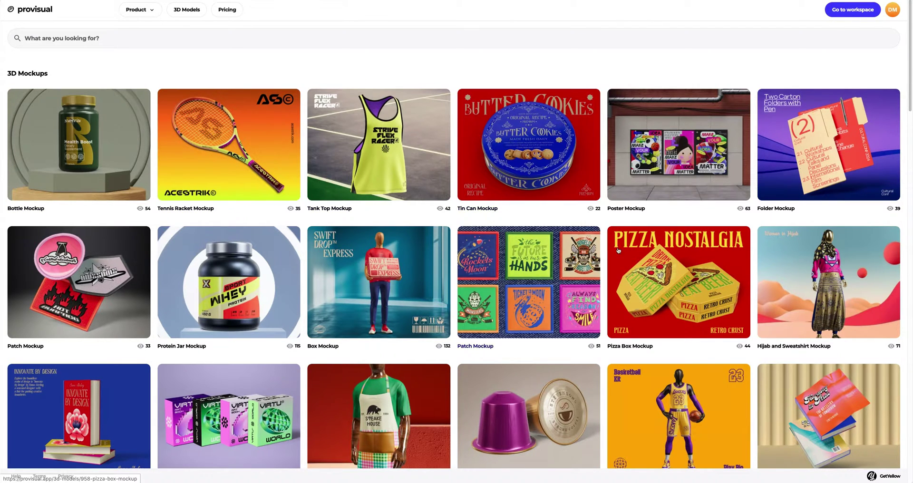
scroll(629, 255, "down", 3)
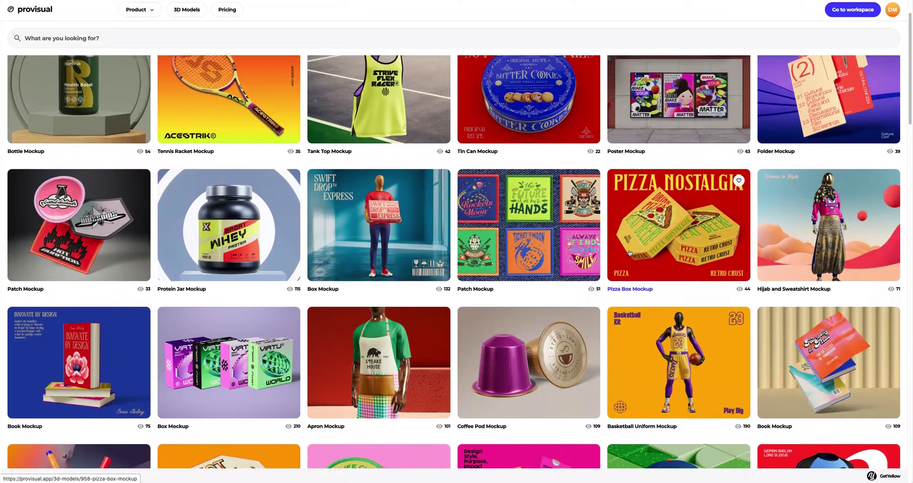
scroll(661, 256, "down", 2)
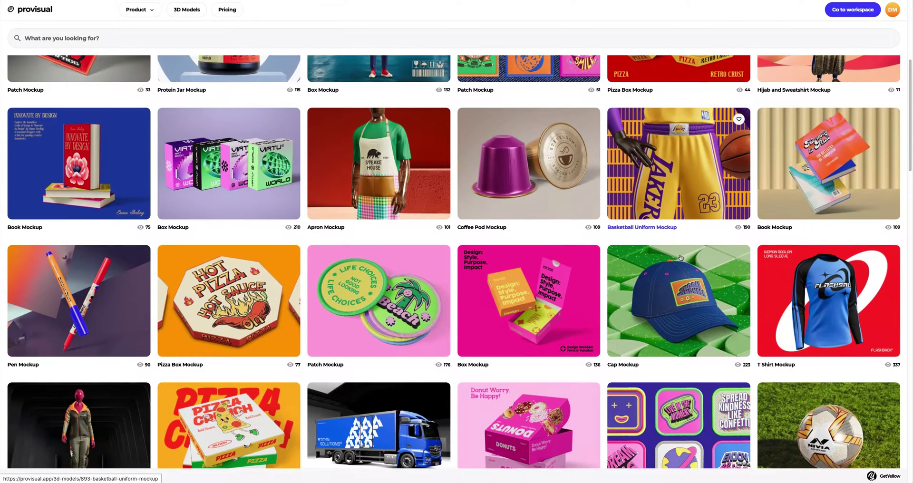
scroll(680, 257, "down", 1)
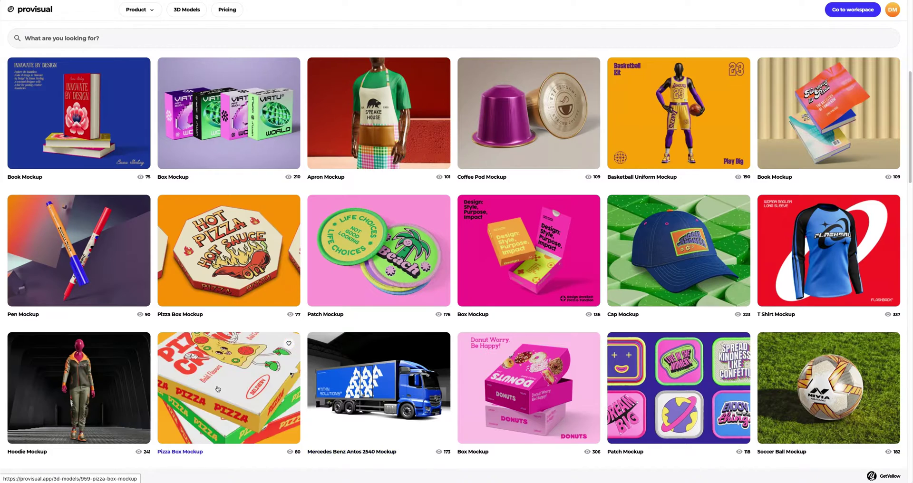
scroll(110, 384, "down", 3)
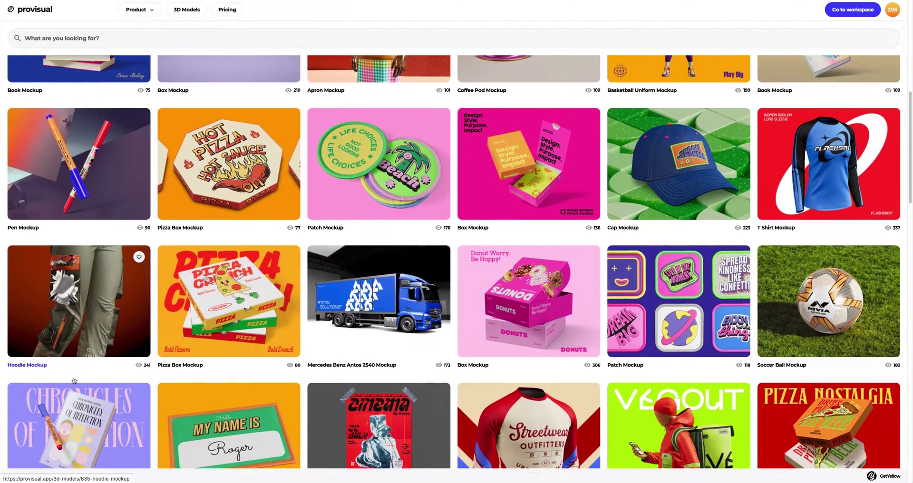
scroll(73, 380, "down", 3)
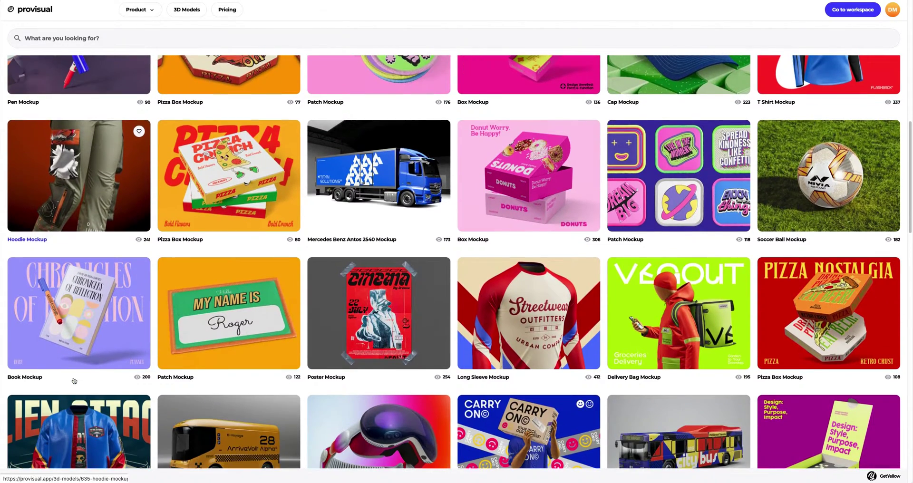
scroll(74, 380, "down", 2)
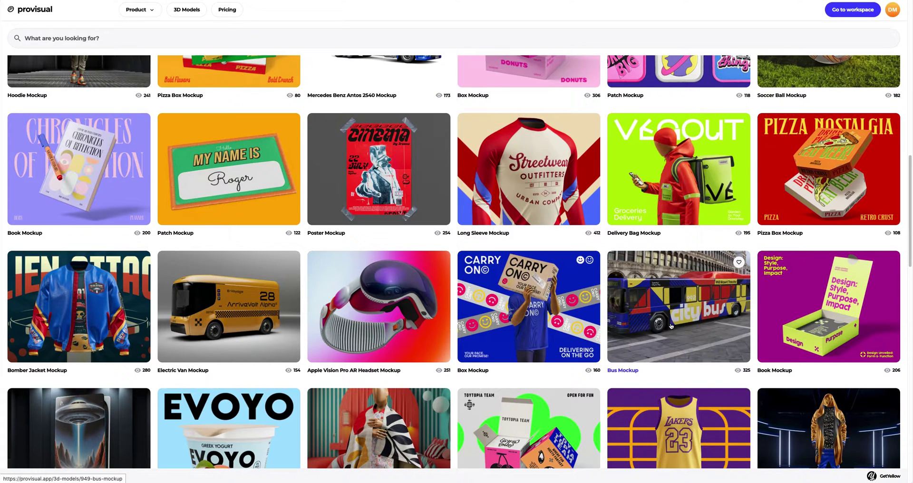
left_click(671, 325)
left_click(360, 315)
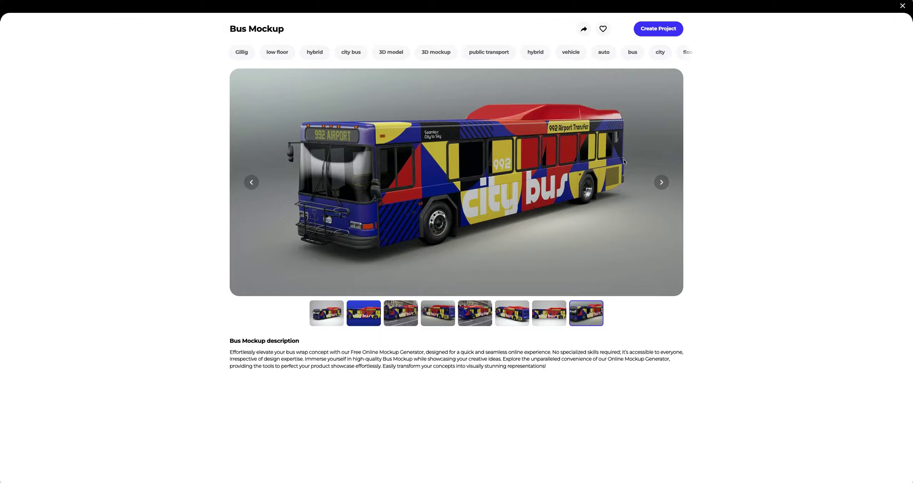
left_click(654, 29)
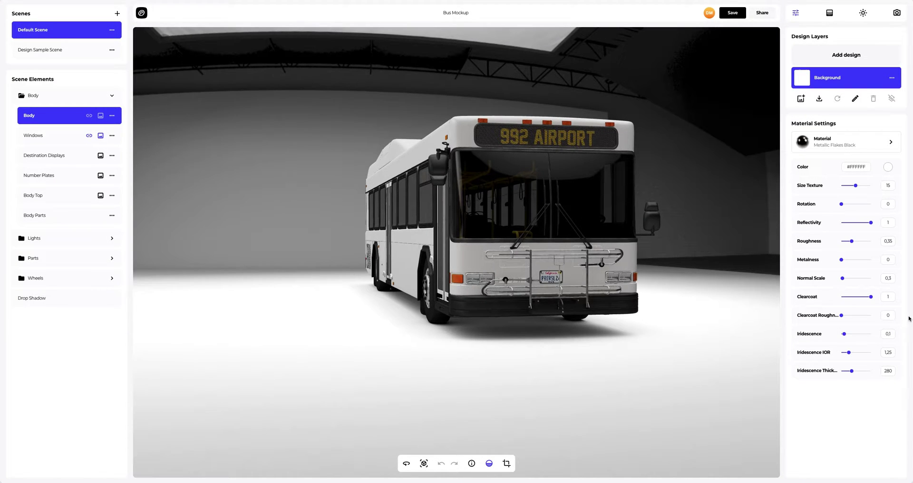
Disable Skybox Enabled in the Environment settings and view the bus from a flat side angle.
scroll(682, 311, "down", 3)
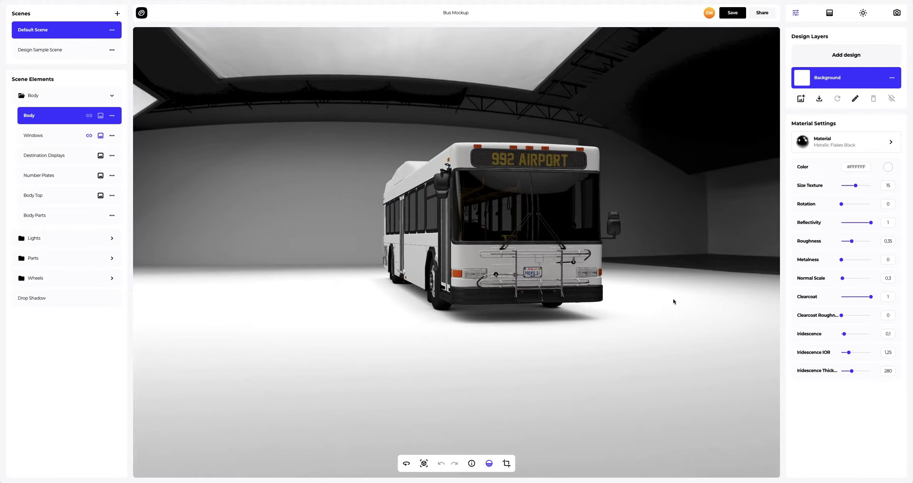
left_click_drag(680, 264, 234, 271)
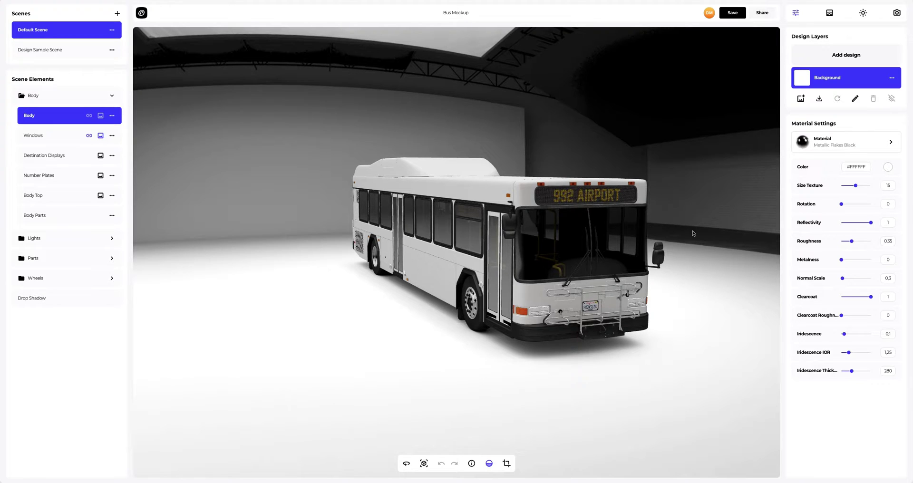
left_click(862, 14)
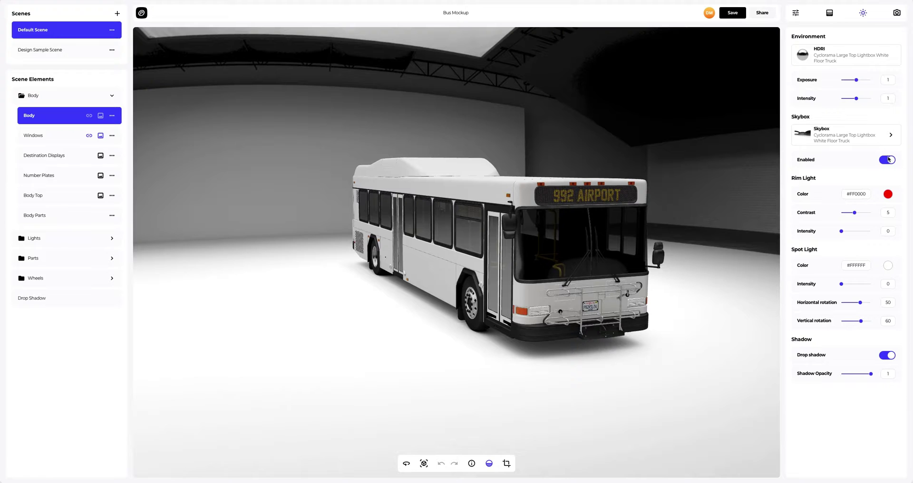
left_click(887, 159)
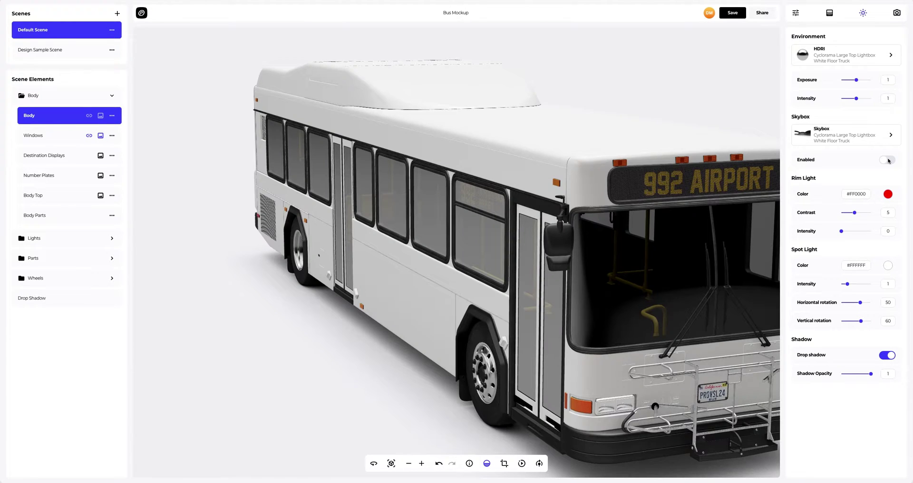
scroll(713, 190, "down", 5)
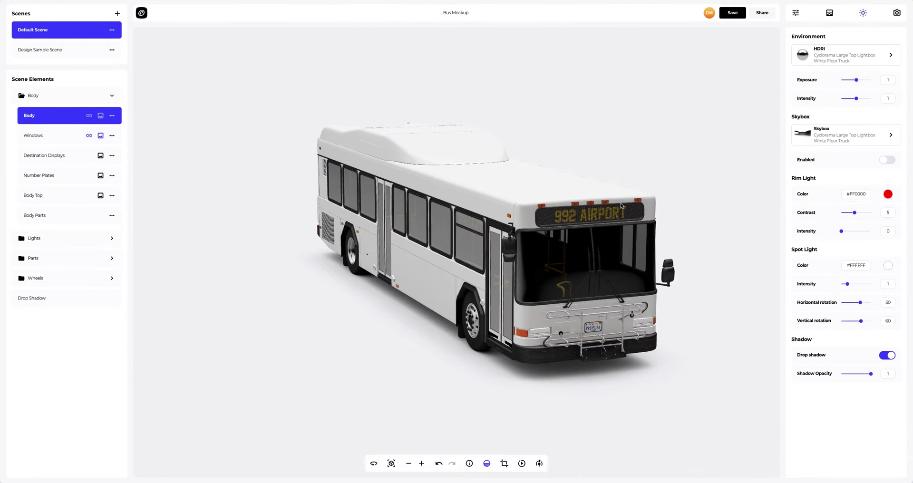
left_click_drag(604, 212, 545, 213)
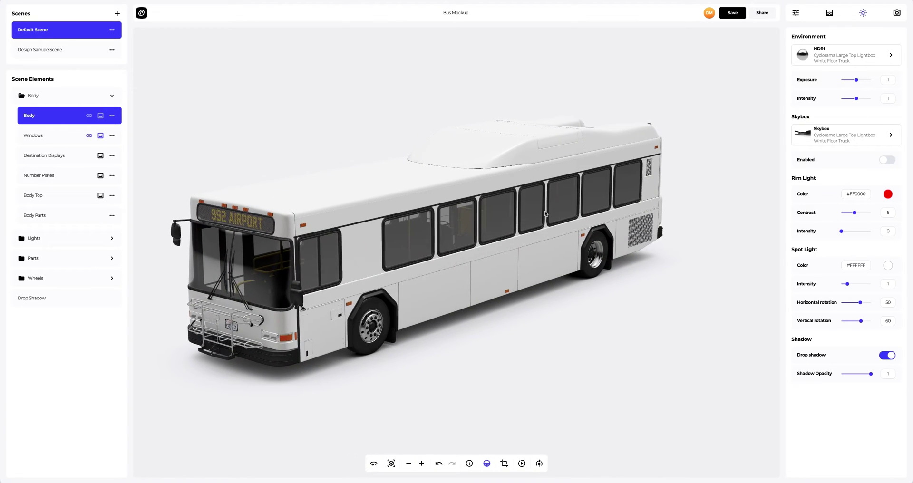
scroll(545, 213, "down", 2)
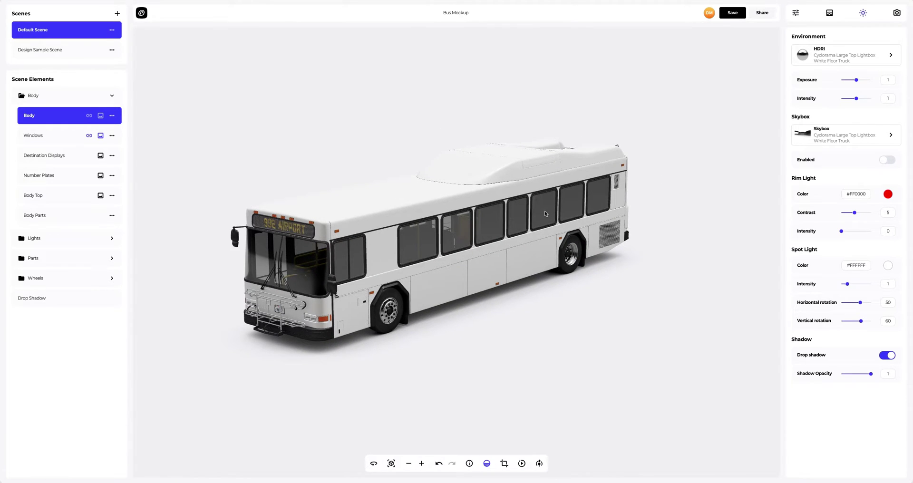
left_click_drag(545, 213, 490, 203)
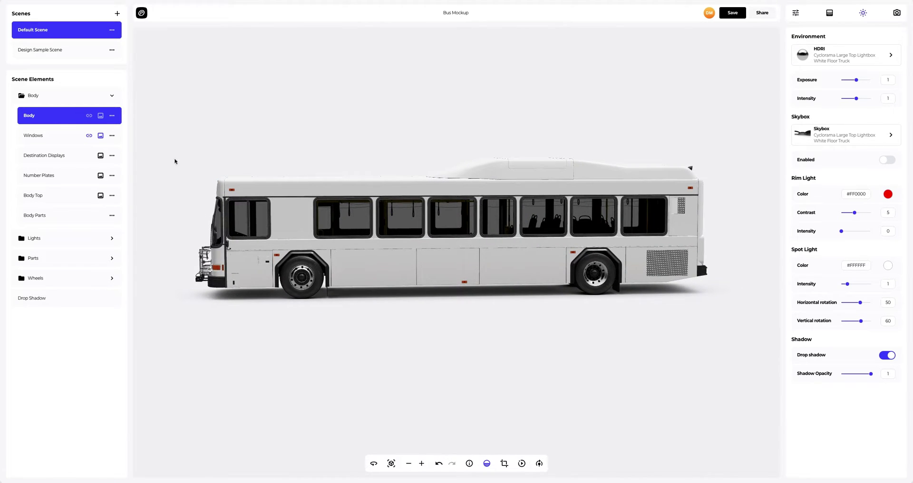
scroll(340, 225, "up", 5)
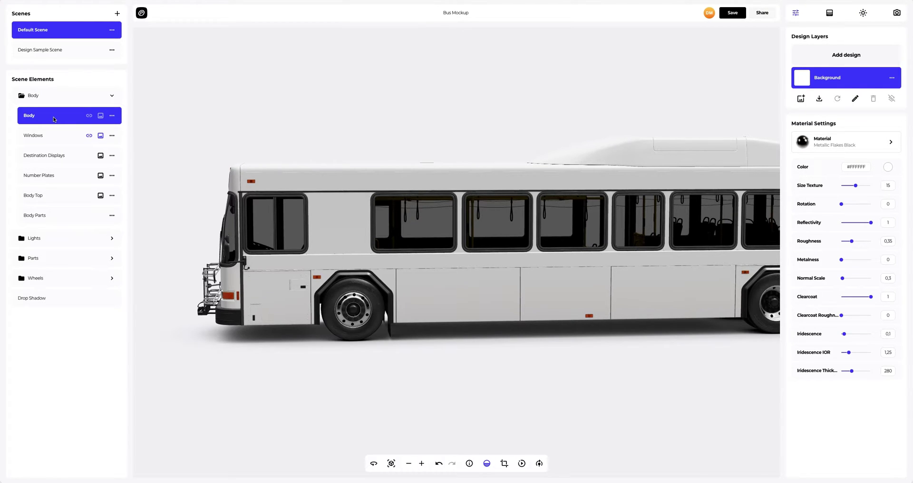
Change the bus Body colour to deep blue hex #001EA8.
left_click(887, 168)
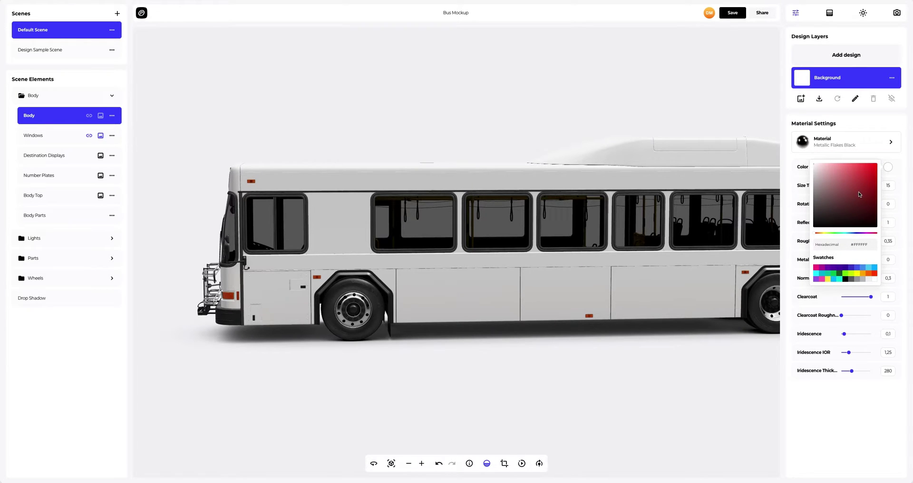
mouse_move(860, 195)
left_mouse_down()
mouse_move(854, 200)
mouse_move(841, 168)
mouse_move(825, 191)
mouse_move(857, 179)
left_mouse_up()
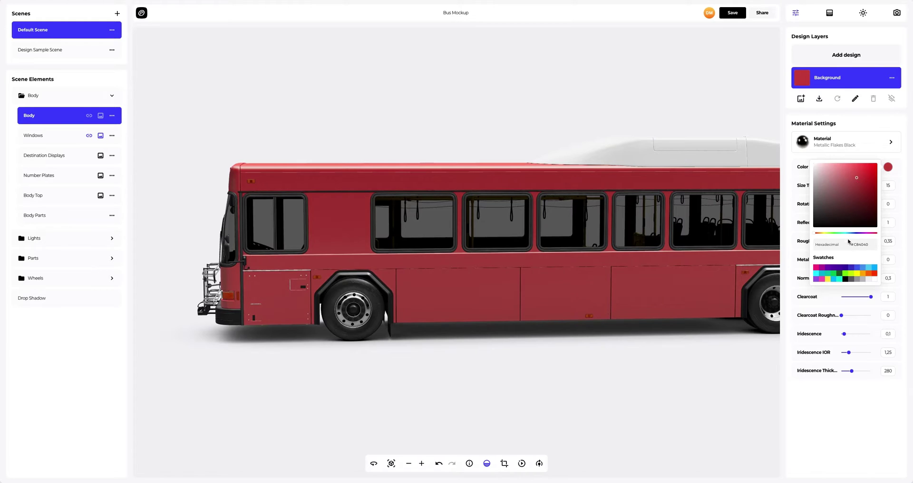
left_click(858, 268)
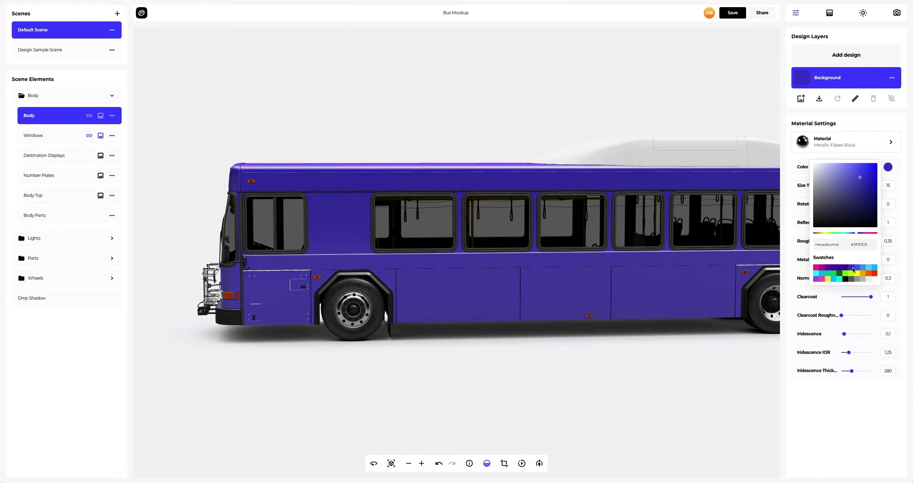
key("ctrl+a")
type("001EA8")
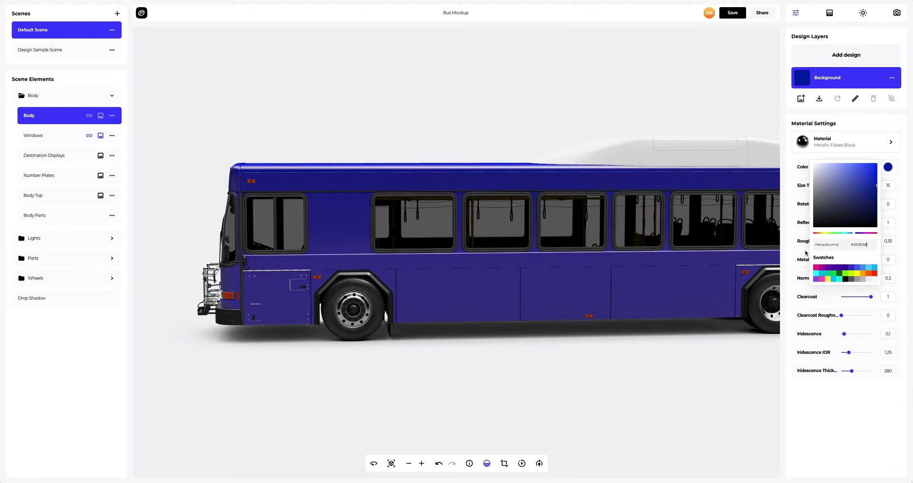
left_click(788, 260)
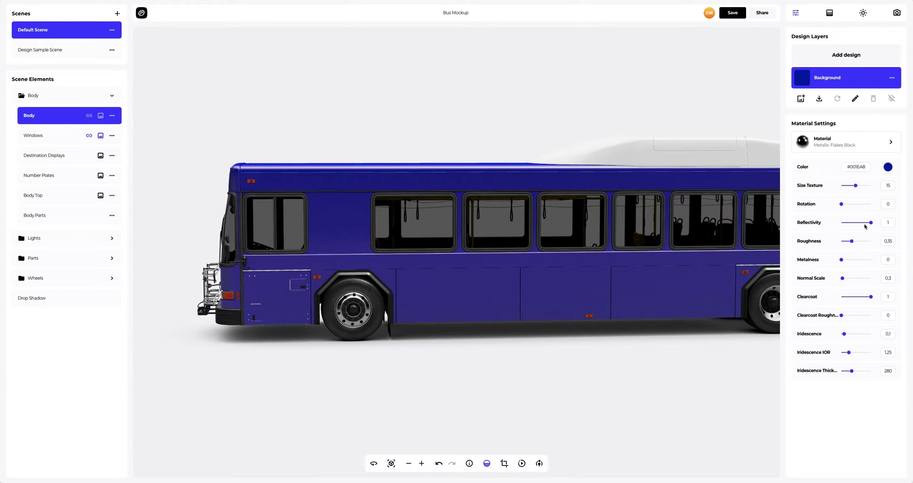
Lower the Body material's reflectivity to 0.35.
left_click_drag(871, 224, 852, 224)
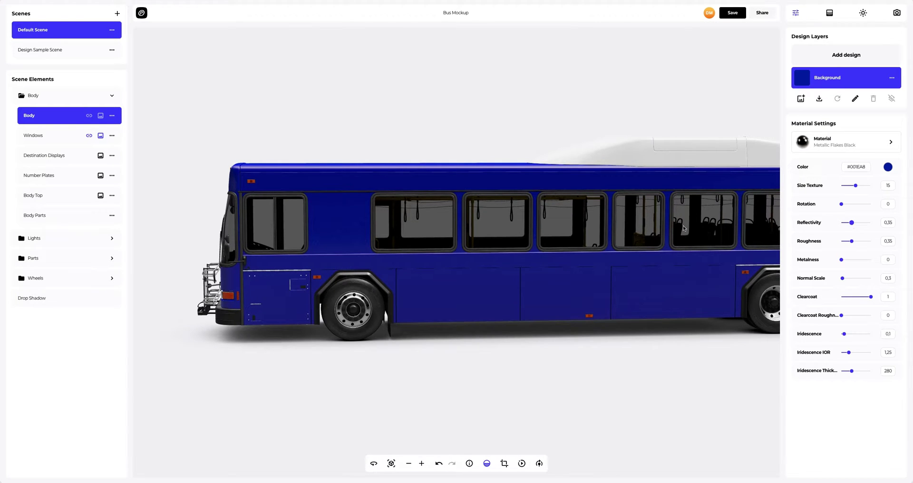
left_click_drag(327, 253, 503, 259)
scroll(492, 249, "up", 3)
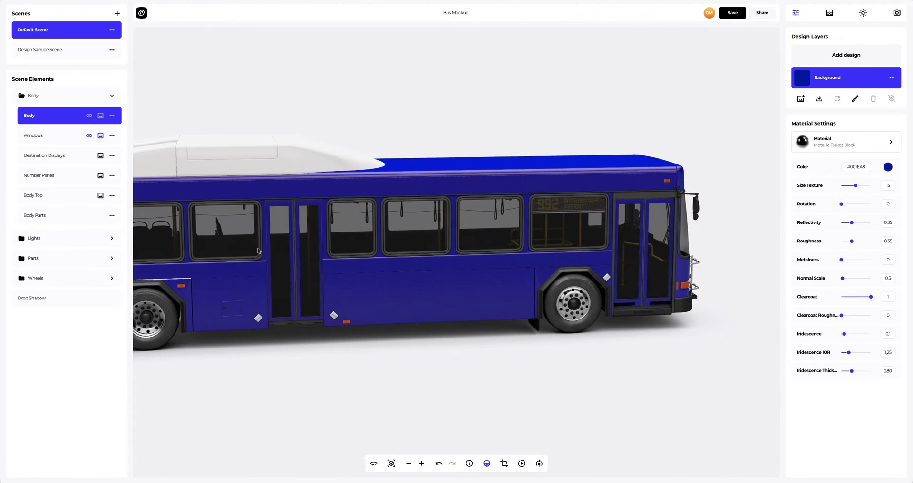
scroll(427, 283, "up", 2)
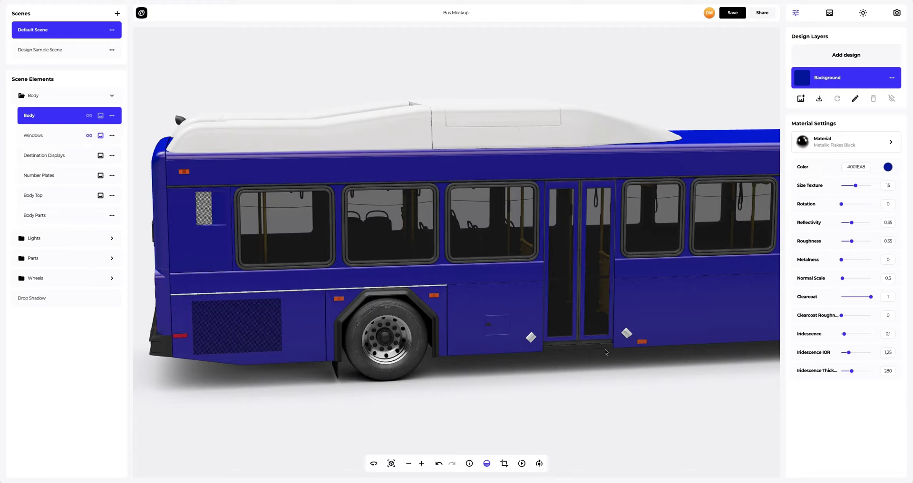
Copy the Body's blue material and paste it onto Body Parts.
left_click(113, 118)
left_click(146, 122)
left_click(35, 218)
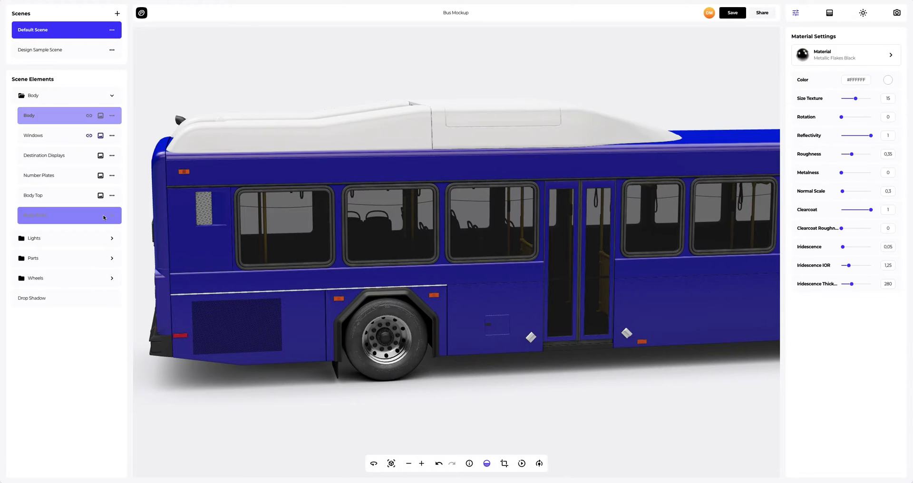
left_click(112, 216)
left_click(145, 234)
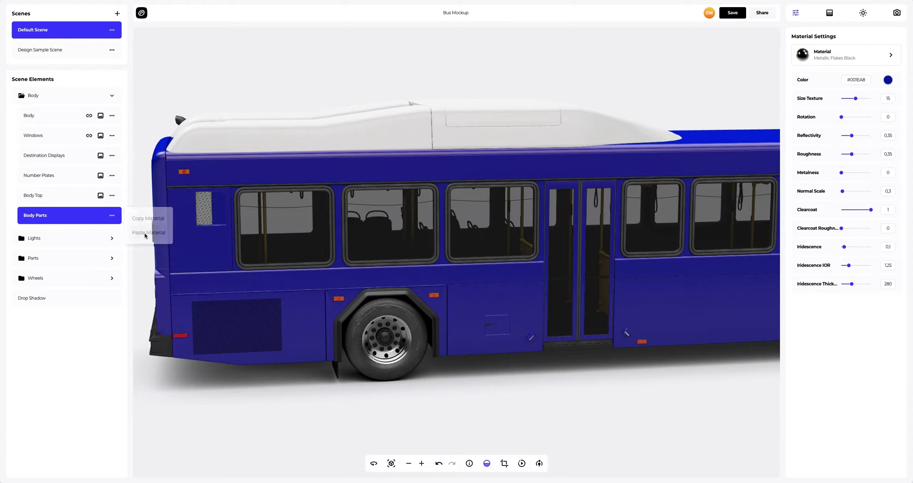
left_click_drag(236, 218, 298, 230)
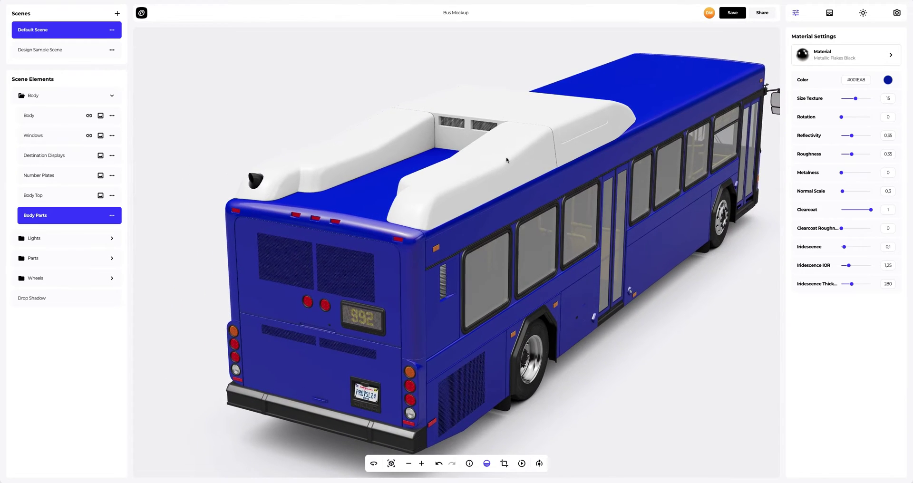
Colour Body Top orange-red #DB4D2B and lower its reflectivity to 0.6.
left_click(32, 195)
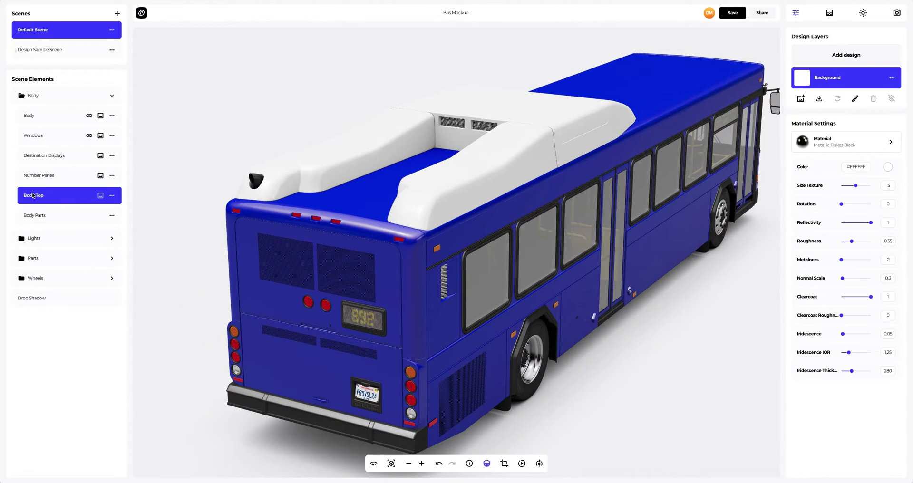
left_click(888, 167)
left_click_drag(868, 190, 854, 191)
left_click_drag(866, 244, 844, 246)
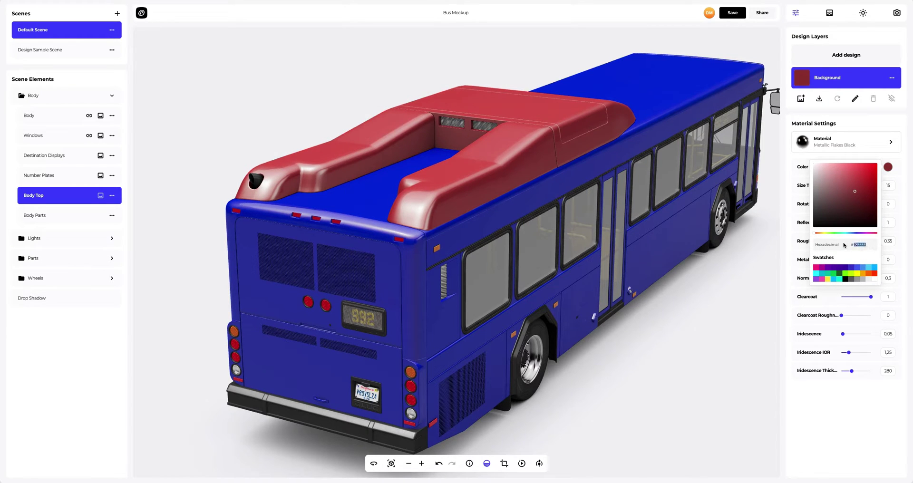
type("DB4D28")
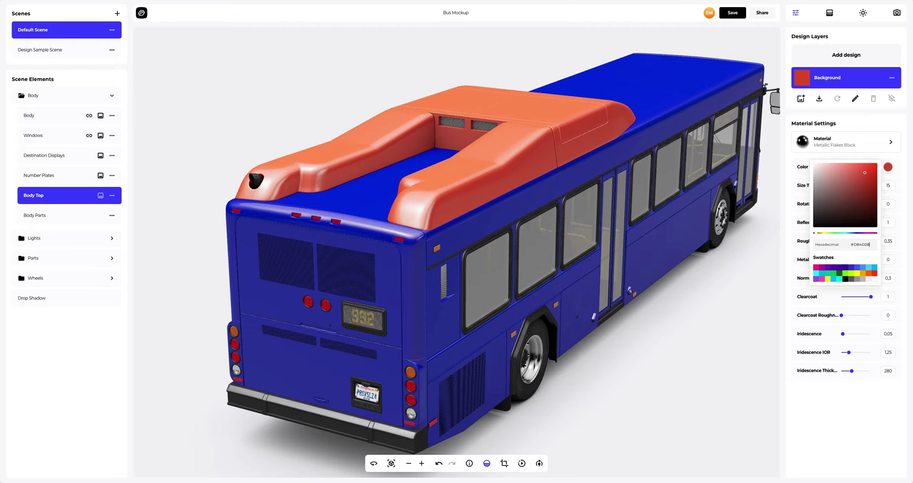
left_click(787, 253)
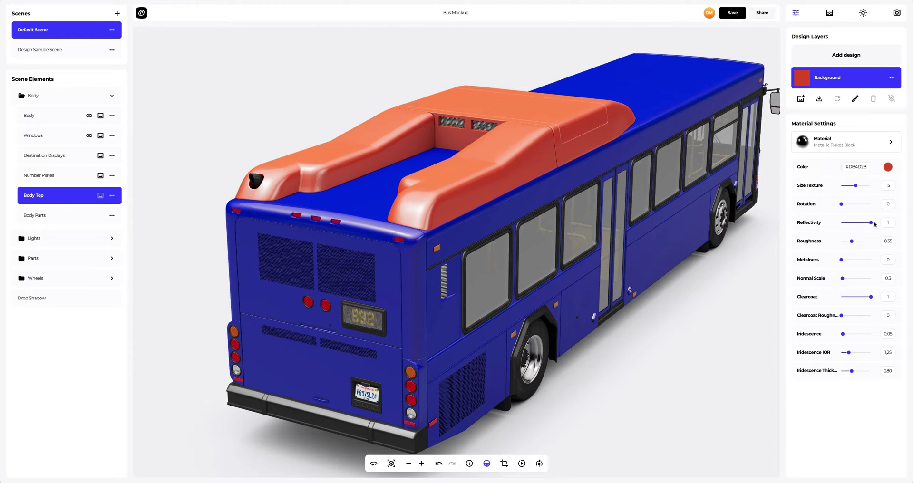
left_click_drag(874, 223, 860, 223)
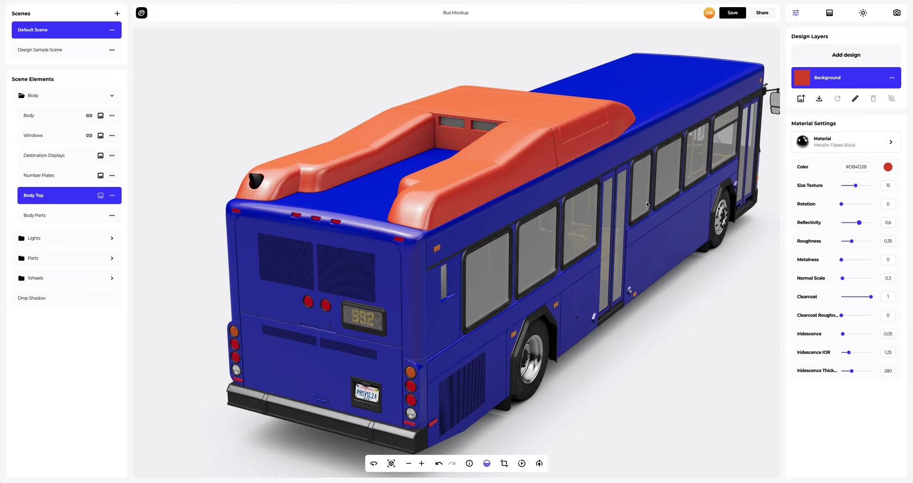
scroll(647, 204, "down", 3)
left_click_drag(630, 207, 458, 201)
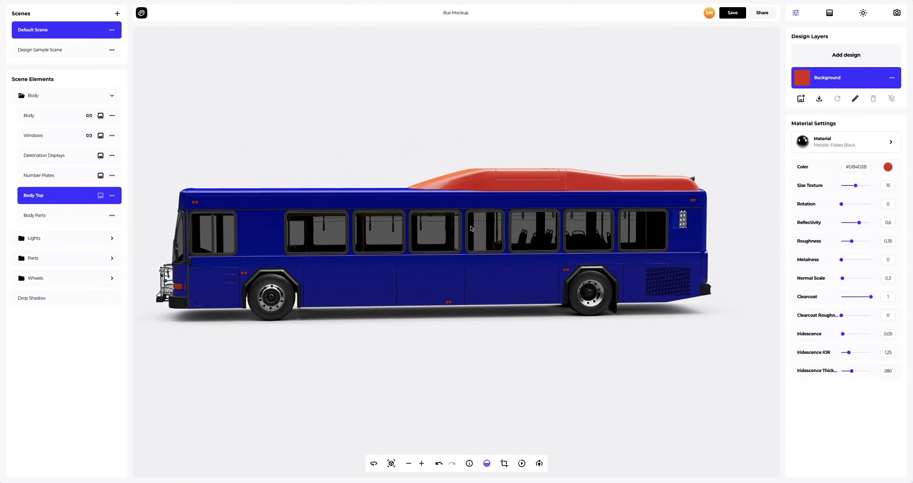
Select Body and load Design.png as its design image.
left_click(39, 118)
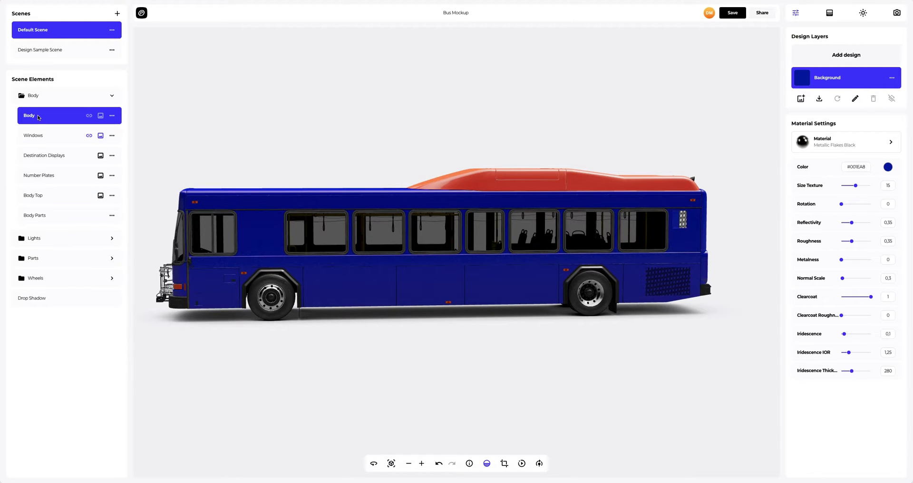
left_click(844, 56)
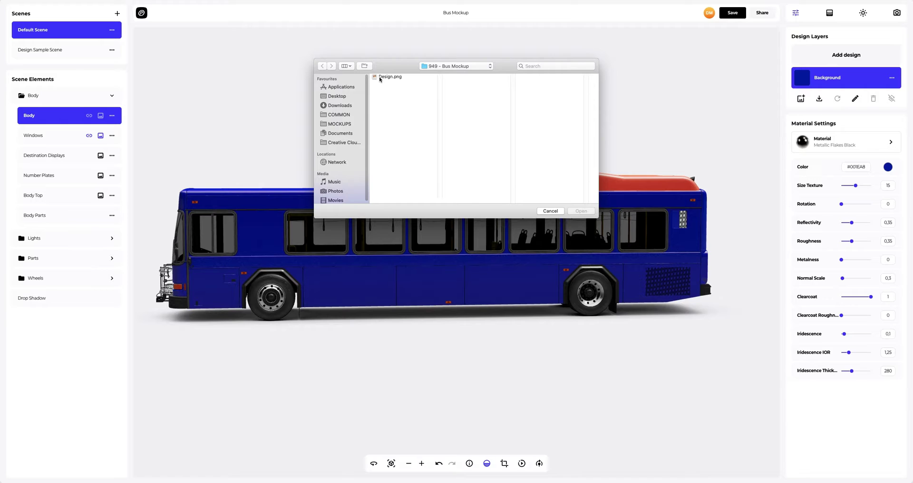
left_click(383, 76)
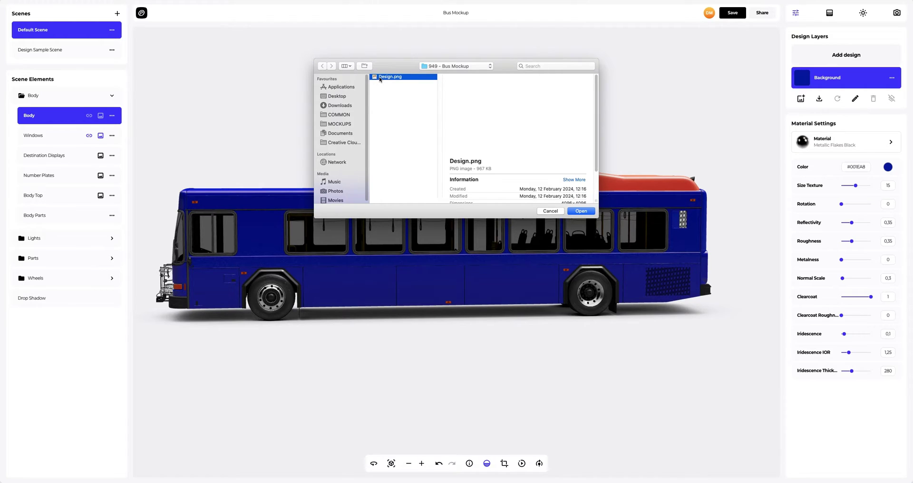
left_click(579, 211)
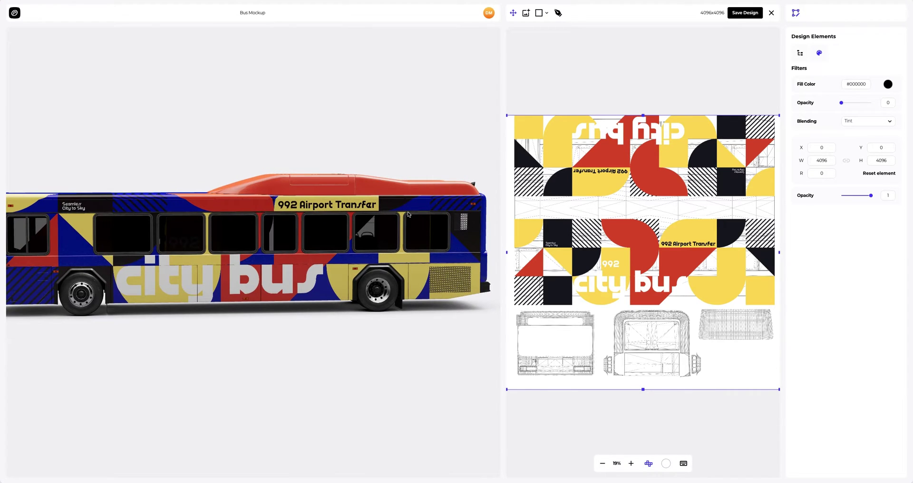
Reset the livery position to X 0, Y 0 and save the design onto the Body.
left_click_drag(112, 240, 264, 239)
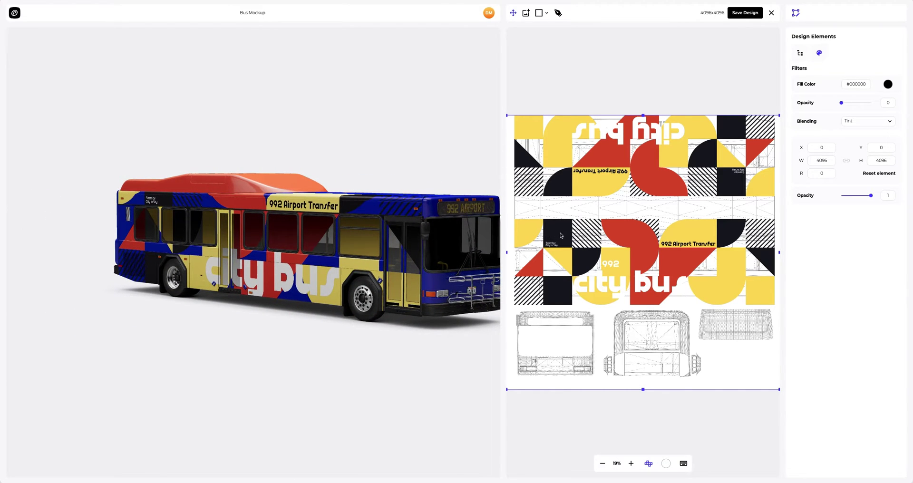
mouse_move(560, 235)
left_mouse_down()
mouse_move(576, 234)
mouse_move(551, 234)
left_mouse_up()
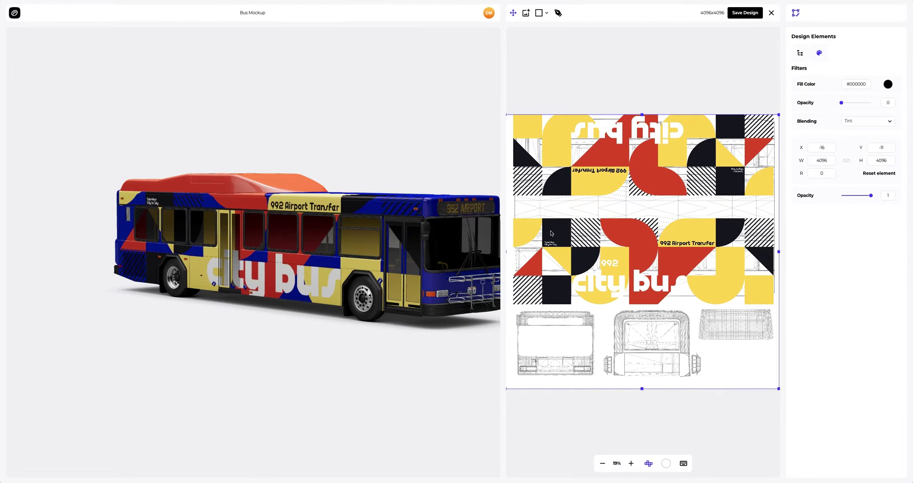
left_click(818, 150)
type("00")
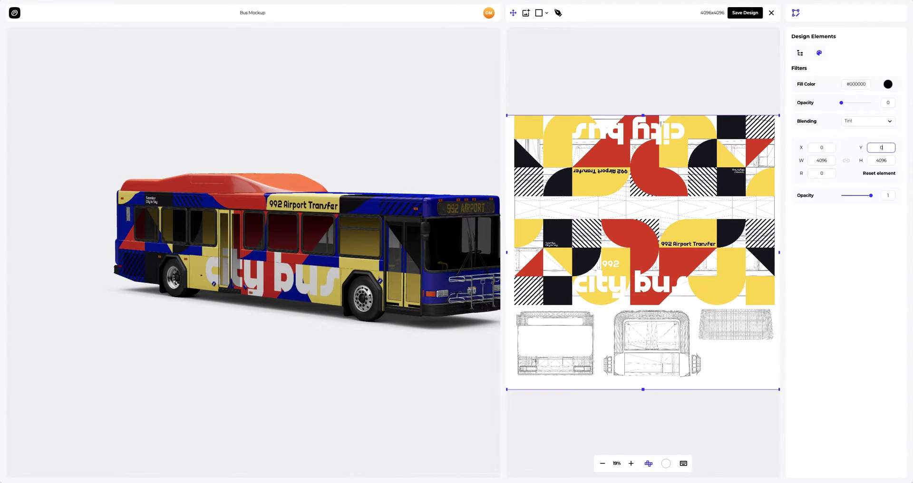
left_click(745, 13)
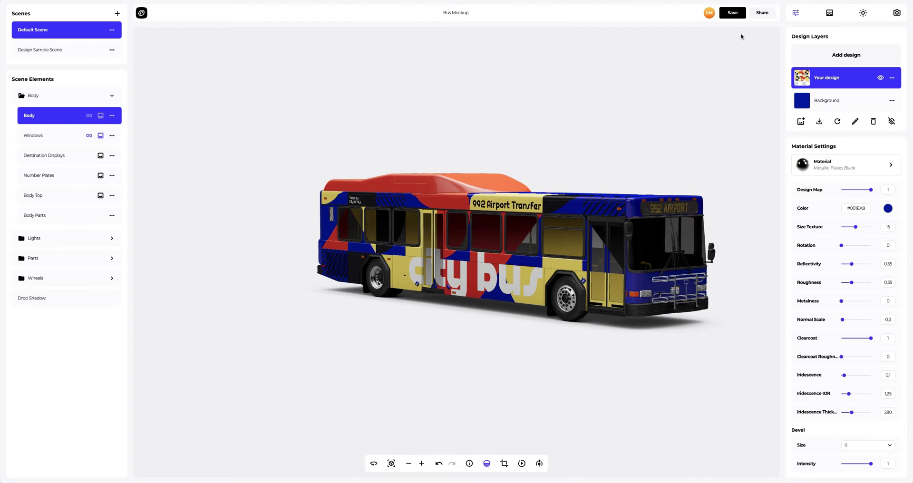
Select the Windows element in Scene Elements to edit its material.
left_click_drag(647, 230, 484, 227)
scroll(317, 227, "up", 5)
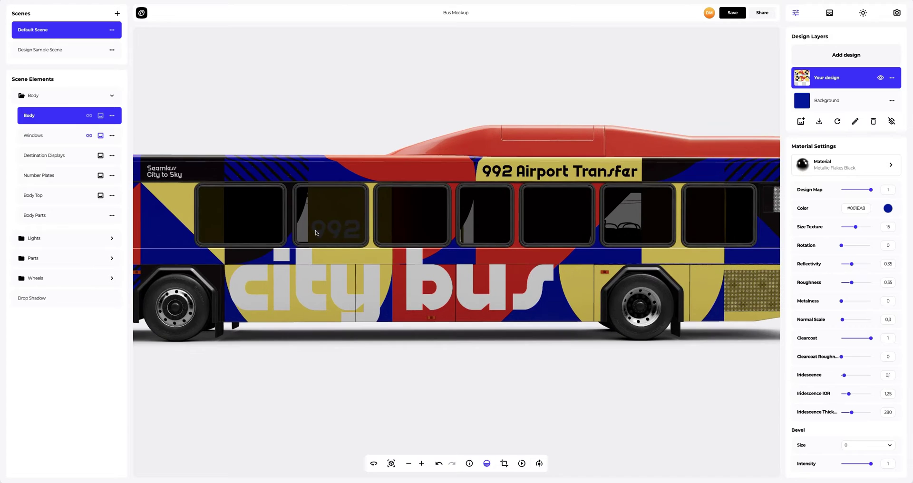
left_click(49, 135)
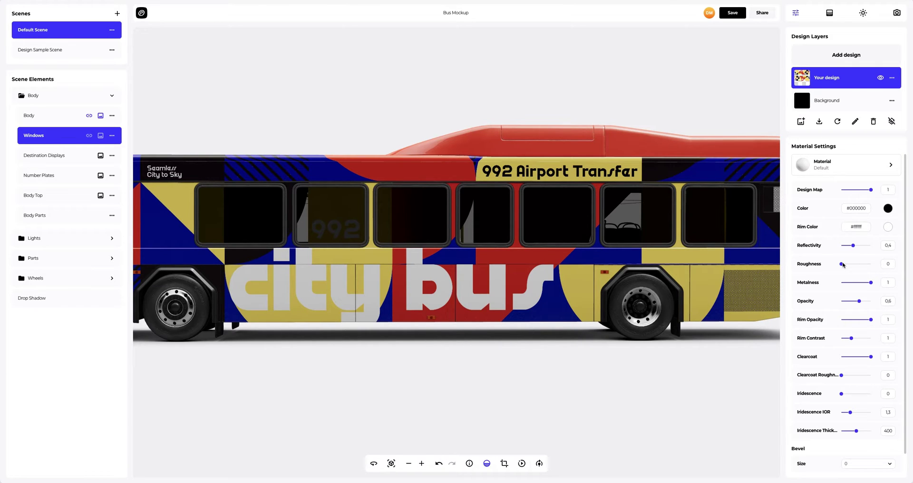
Set the windows' Roughness to 0.5 in Material Settings.
left_click_drag(844, 265, 857, 267)
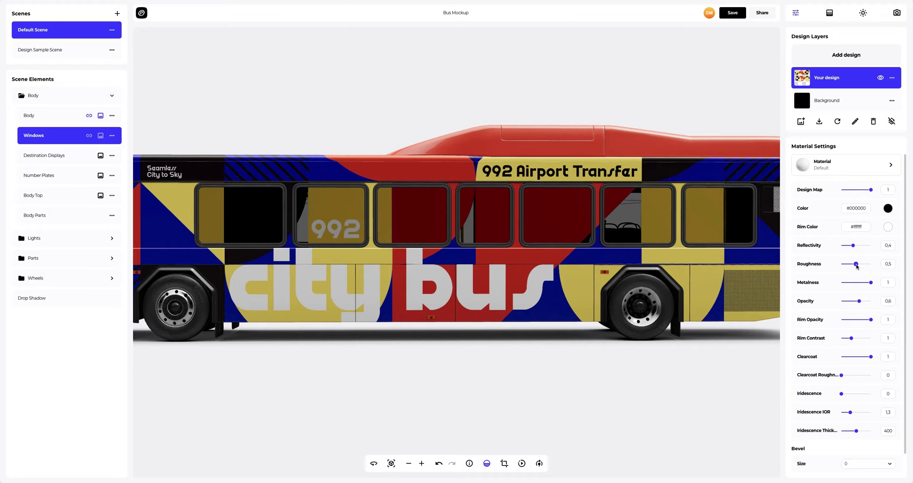
left_click_drag(305, 264, 409, 269)
Open the Destination Displays design, toggle the 992 AIRPORT graphic off and on, and save it.
scroll(527, 188, "up", 5)
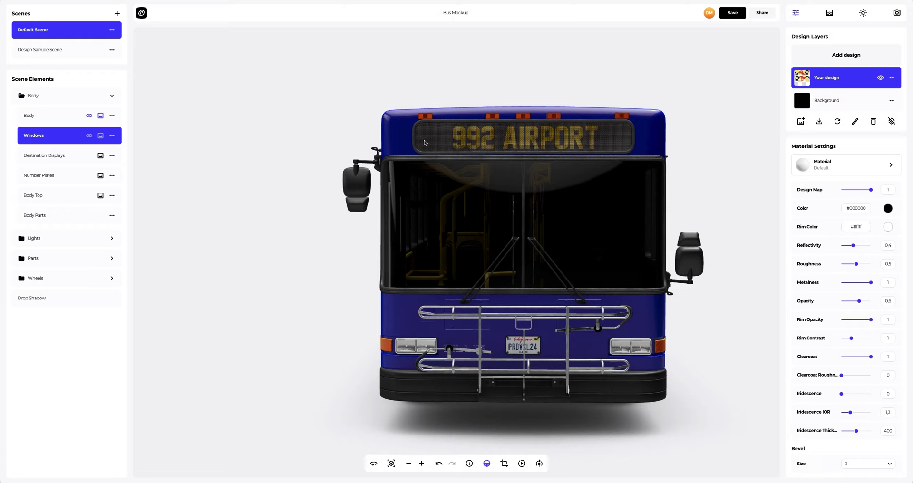
left_click(52, 156)
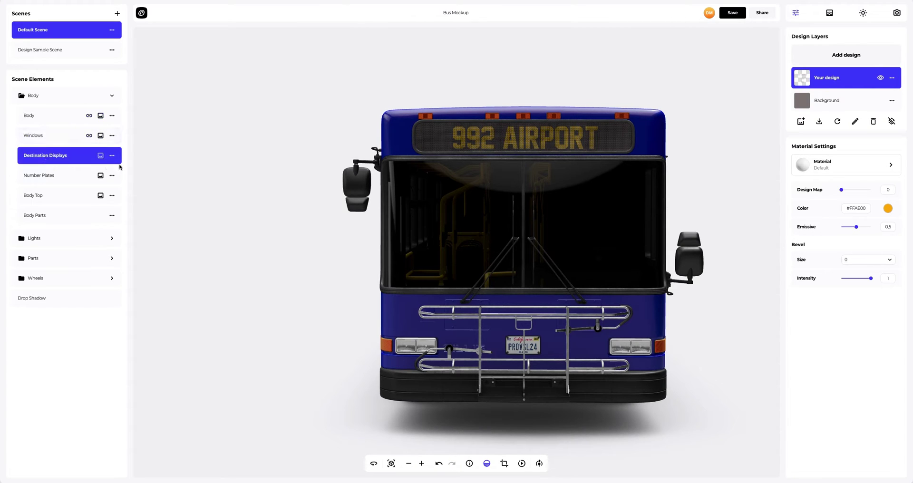
mouse_move(802, 80)
left_click(801, 78)
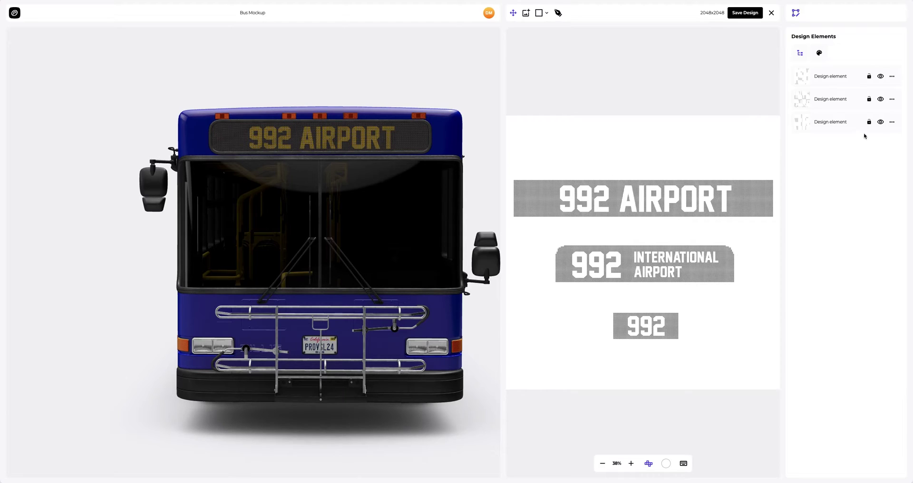
left_click(880, 122)
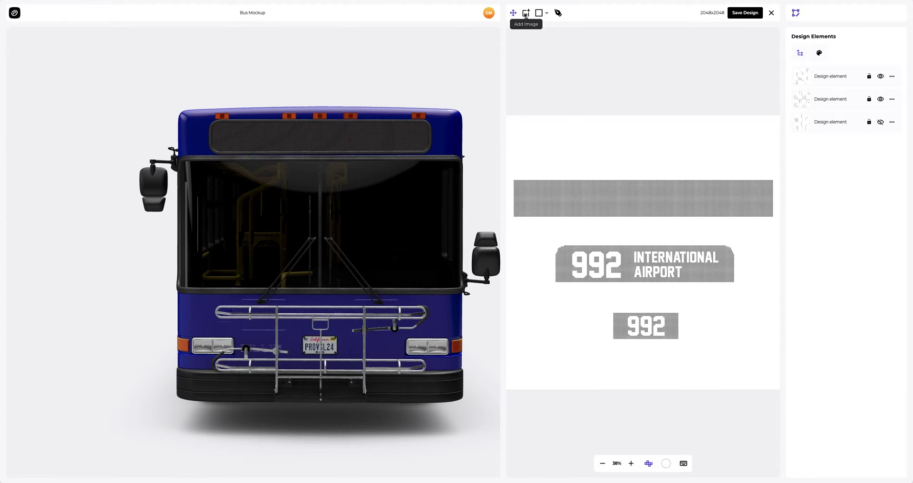
left_click(880, 122)
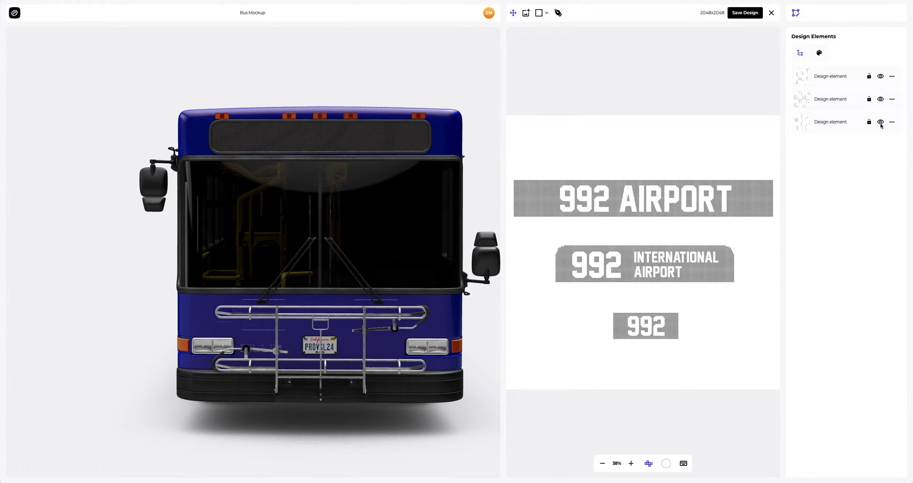
left_click(750, 15)
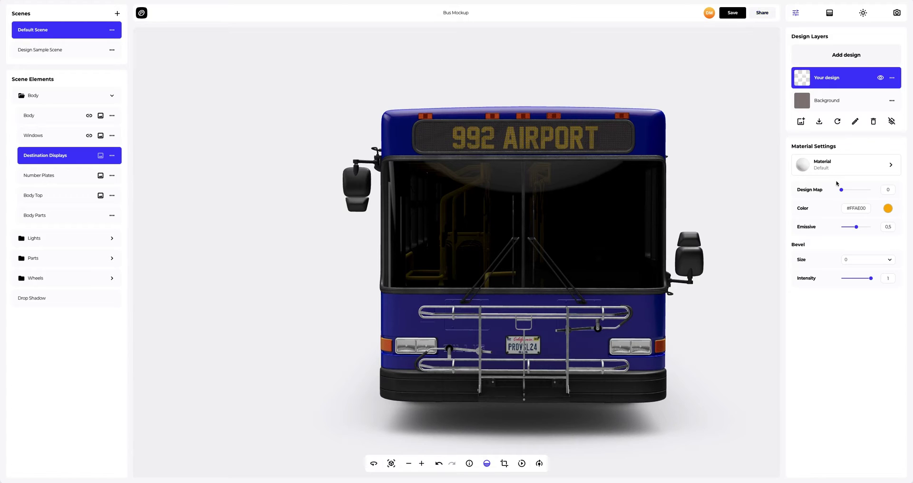
Make the destination display text orange #FFAB01, then select Number Plates.
mouse_move(841, 192)
left_mouse_down()
mouse_move(870, 190)
mouse_move(839, 191)
left_mouse_up()
left_click(887, 208)
left_click_drag(869, 220, 860, 225)
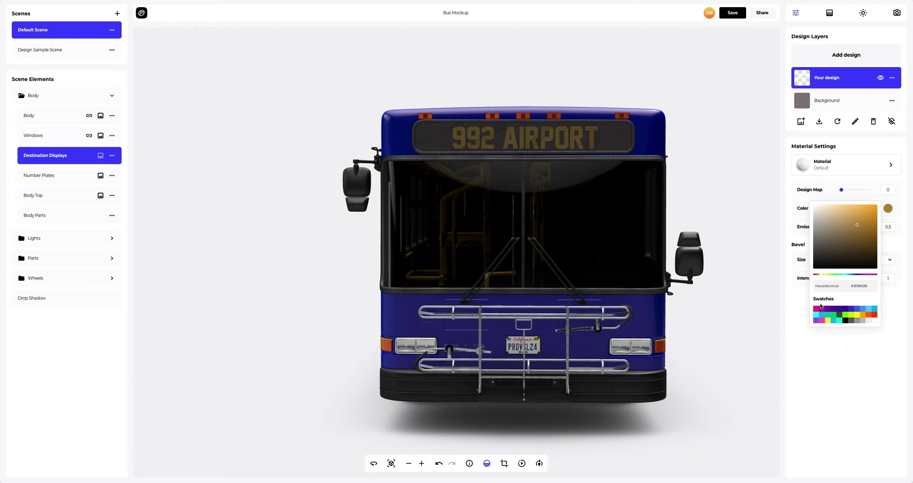
left_click(820, 311)
left_click(828, 310)
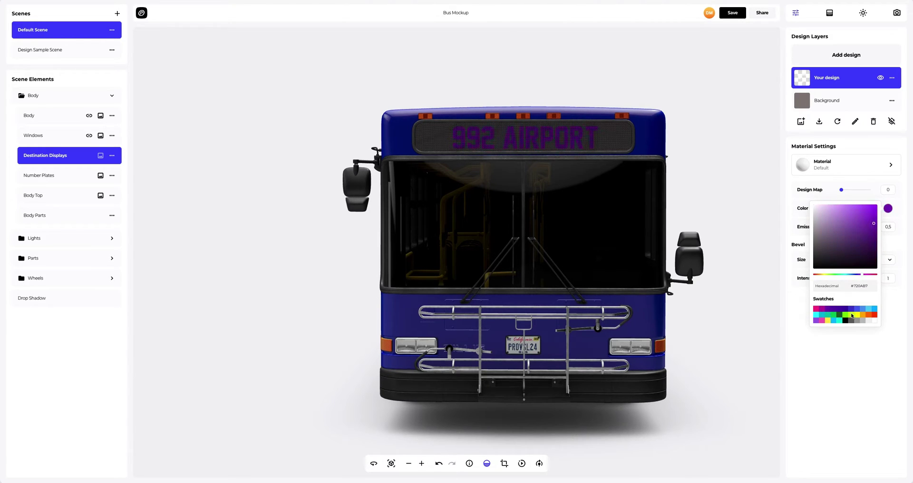
left_click(864, 317)
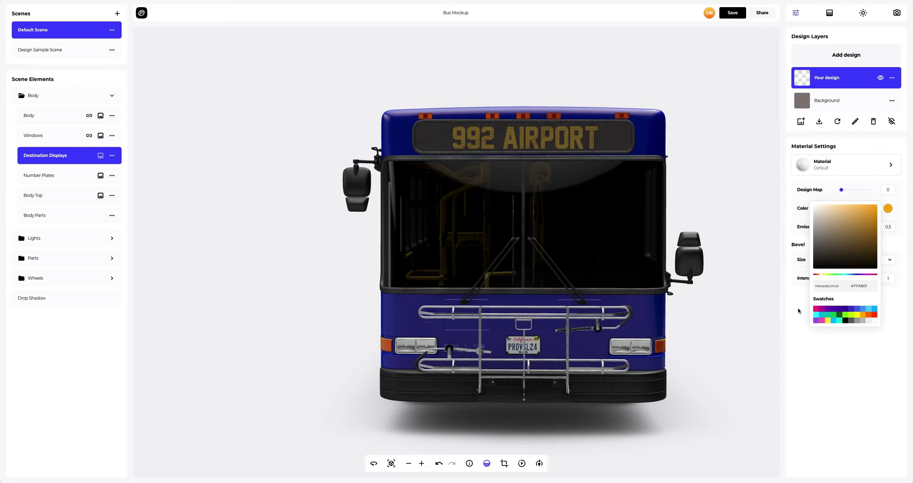
left_click(796, 311)
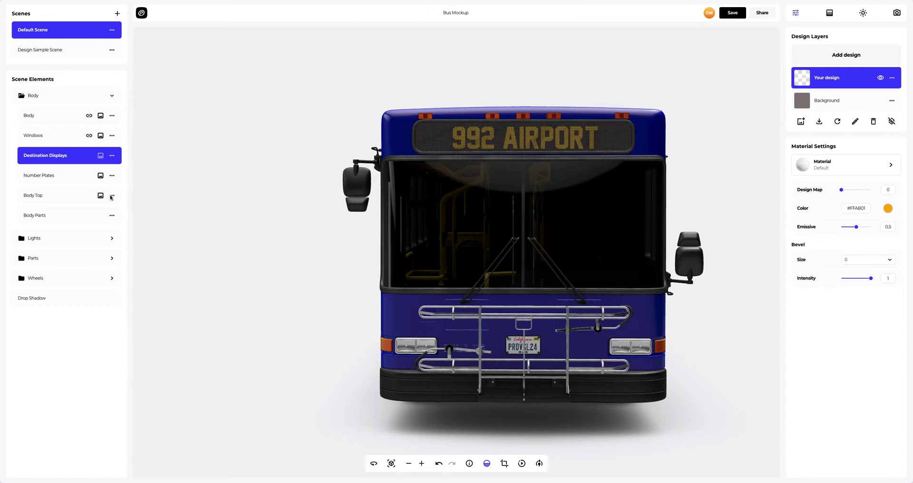
left_click(41, 176)
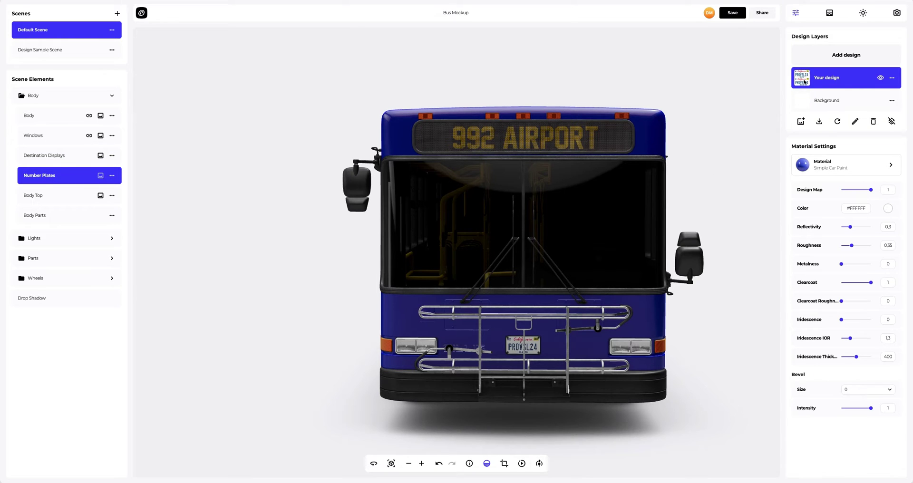
mouse_move(803, 82)
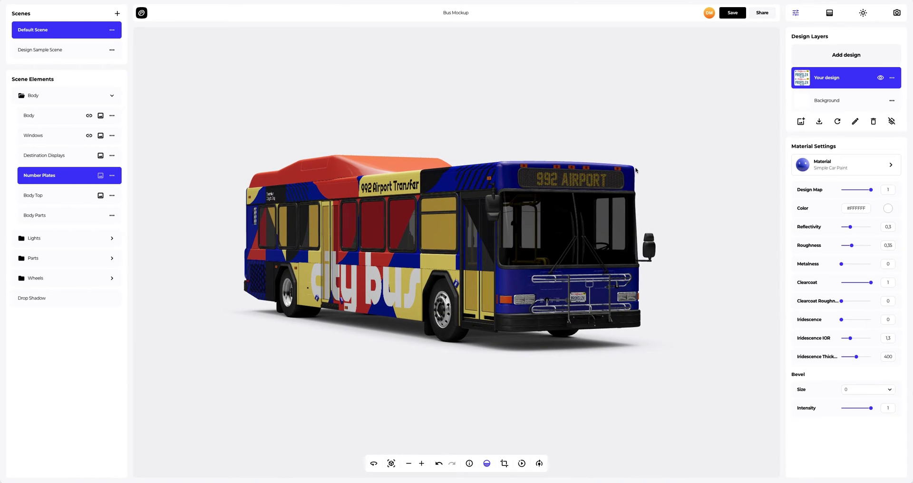
Try a linear gradient backdrop running from white #FFFFFF to light blue #00B0FF.
left_click(830, 13)
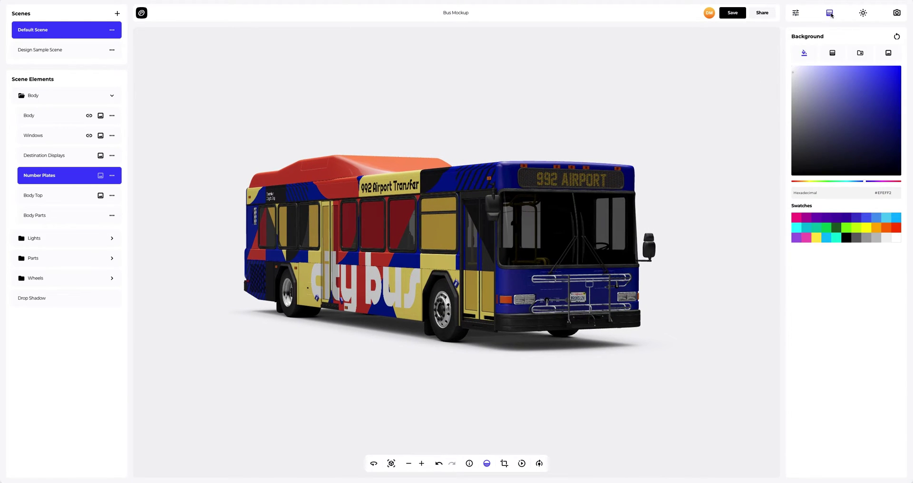
left_click_drag(831, 72, 848, 88)
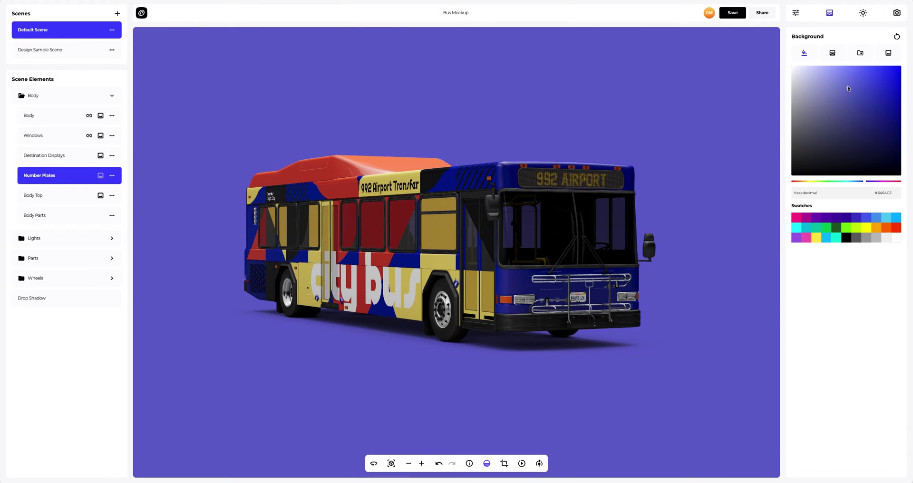
left_click(833, 53)
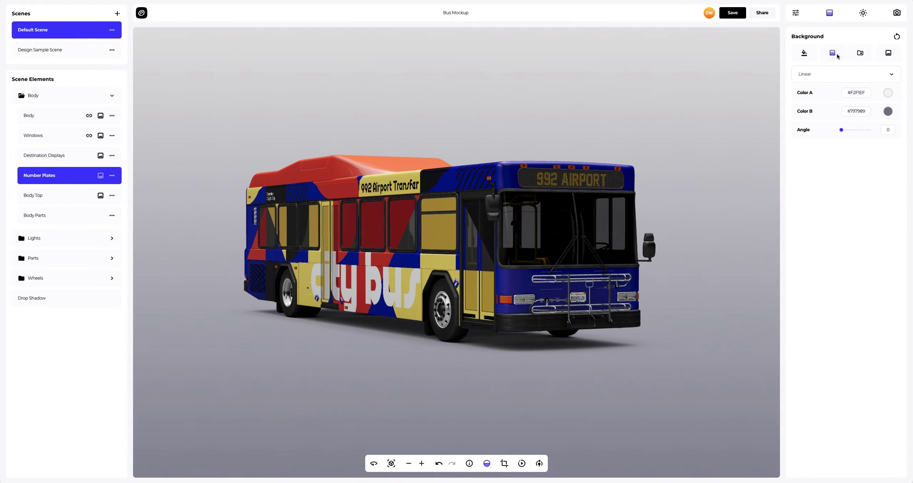
left_click(887, 93)
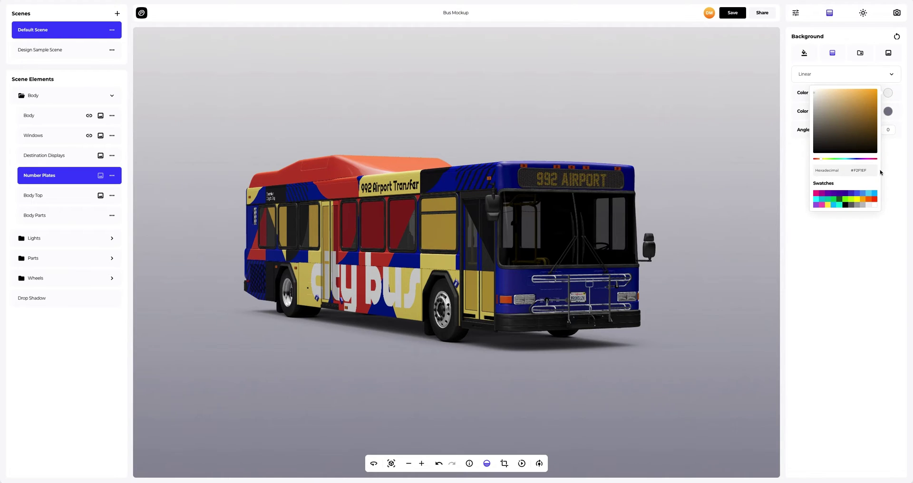
left_click(874, 205)
left_click(887, 112)
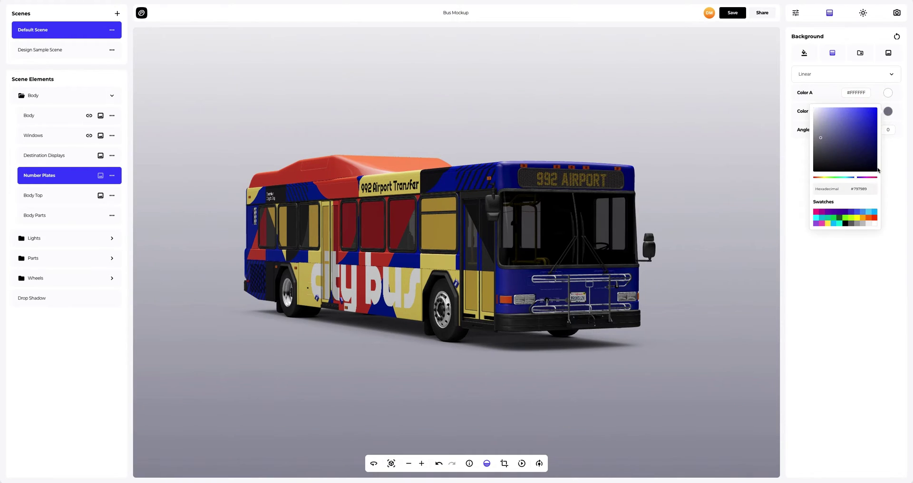
left_click(874, 212)
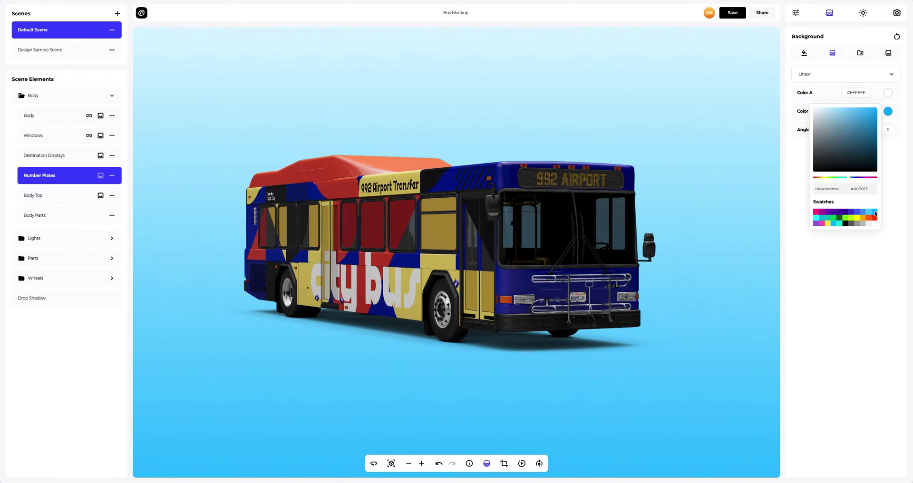
left_click(803, 190)
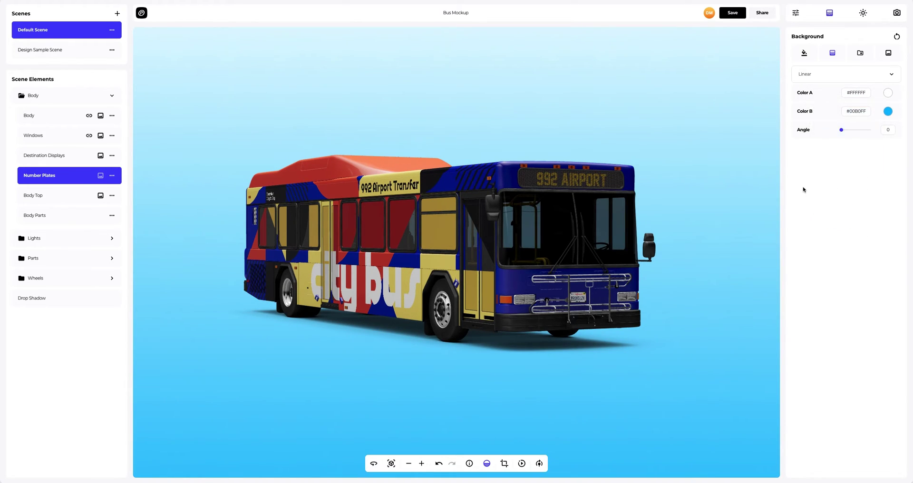
Choose the dark teal preset from the Background Catalog and turn on moving lights.
left_click(859, 55)
left_click(846, 81)
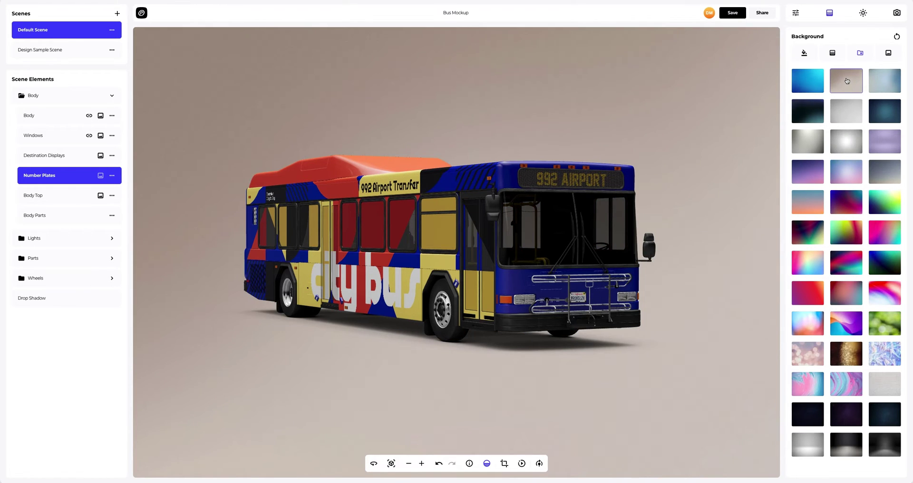
left_click(815, 143)
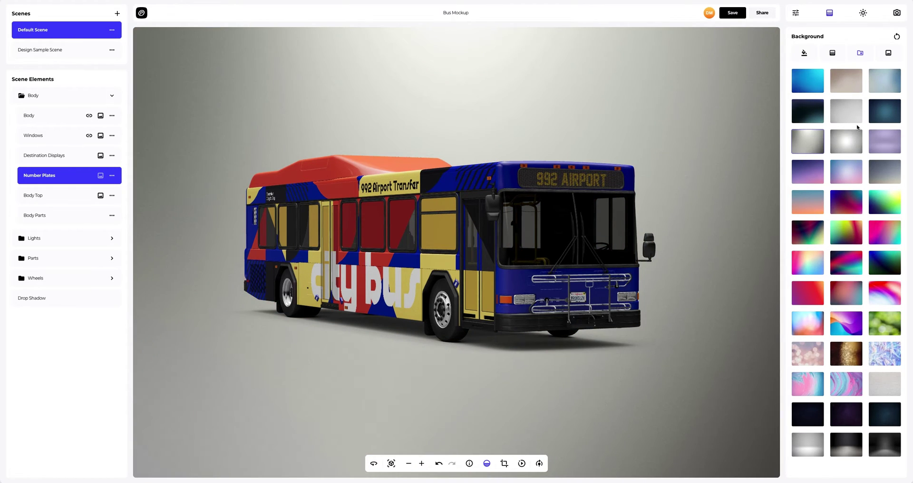
left_click(880, 114)
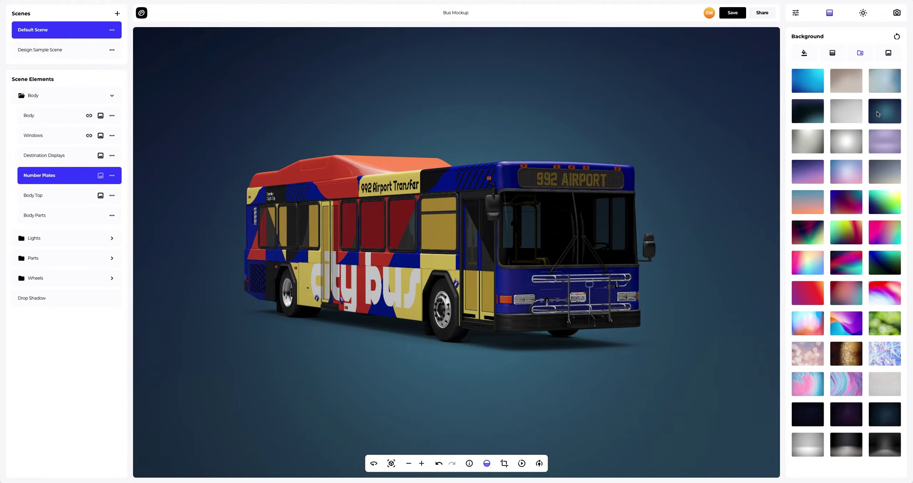
left_click(539, 463)
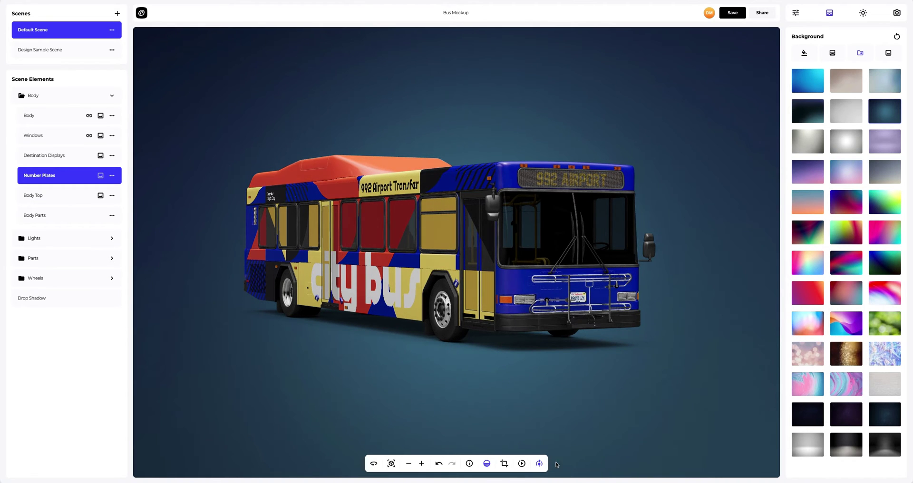
left_click(522, 464)
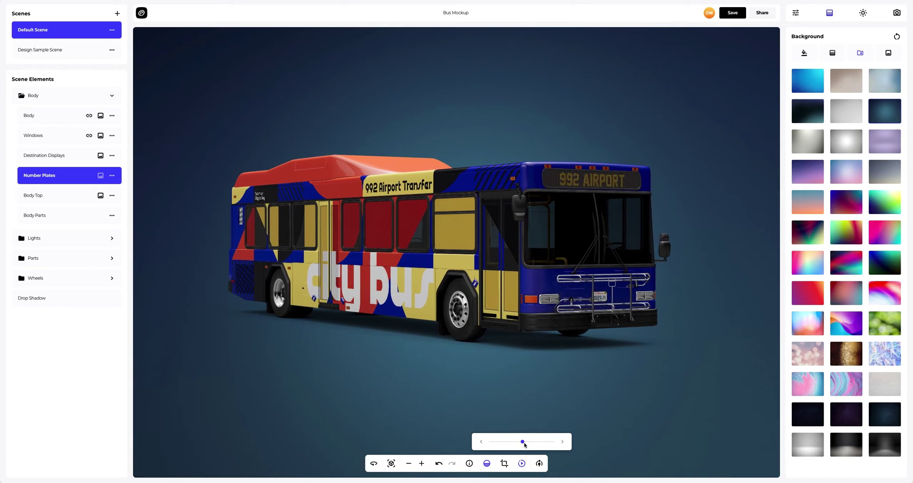
left_click_drag(523, 443, 526, 444)
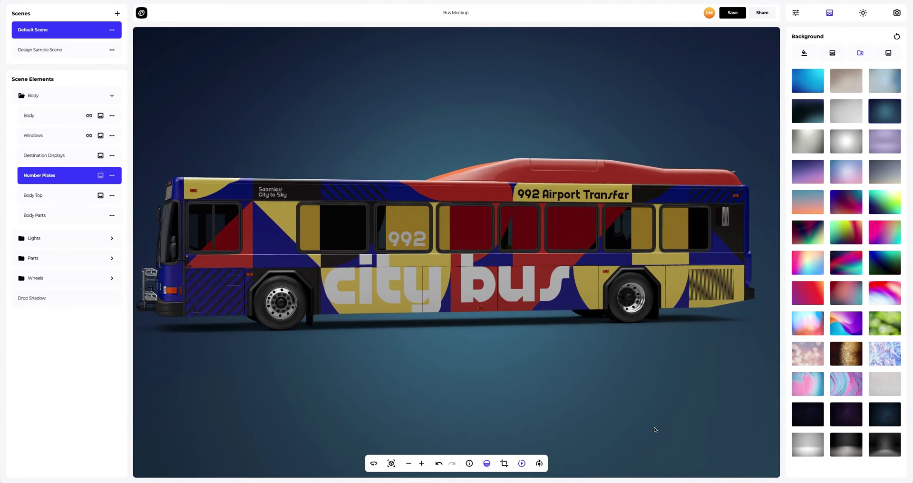
left_click(522, 464)
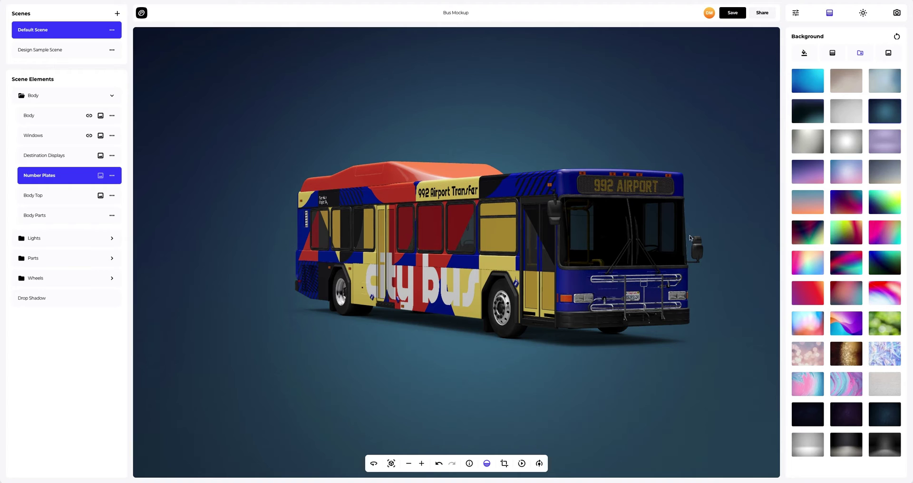
Enable the skybox and try the Parking Ramp environment behind the bus.
left_click(863, 14)
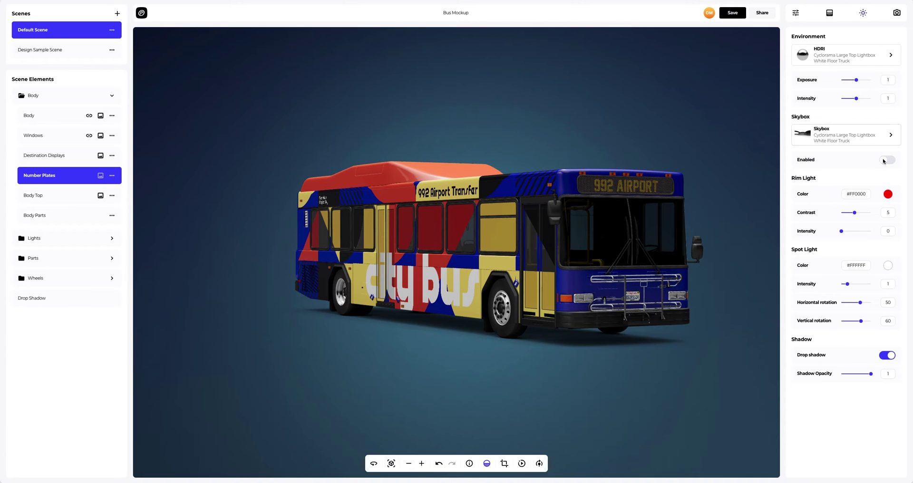
left_click(884, 161)
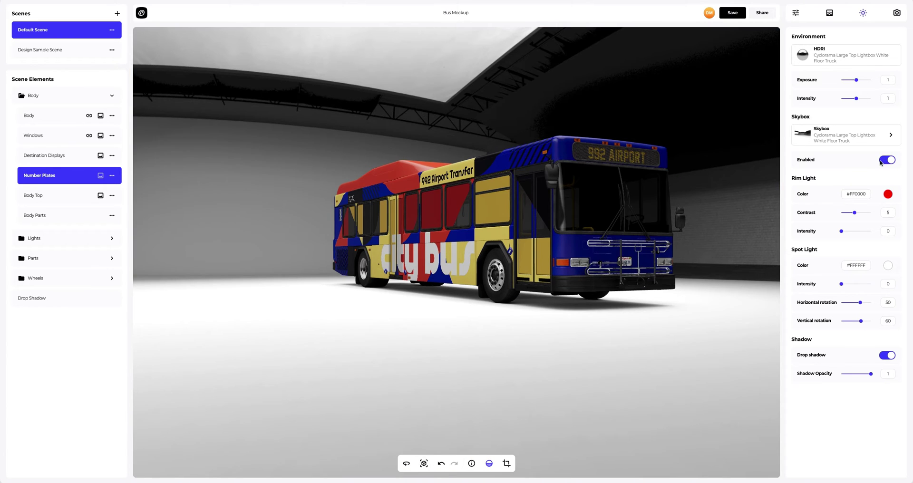
left_click_drag(748, 195, 672, 203)
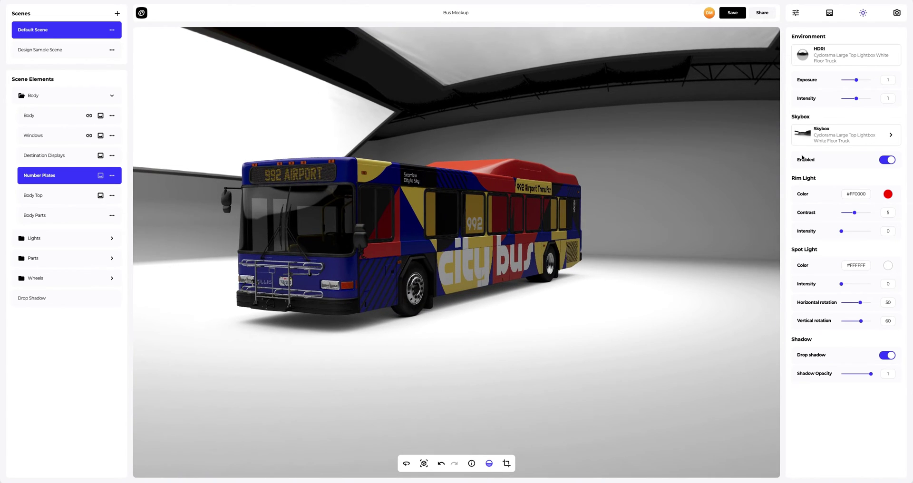
left_click(836, 137)
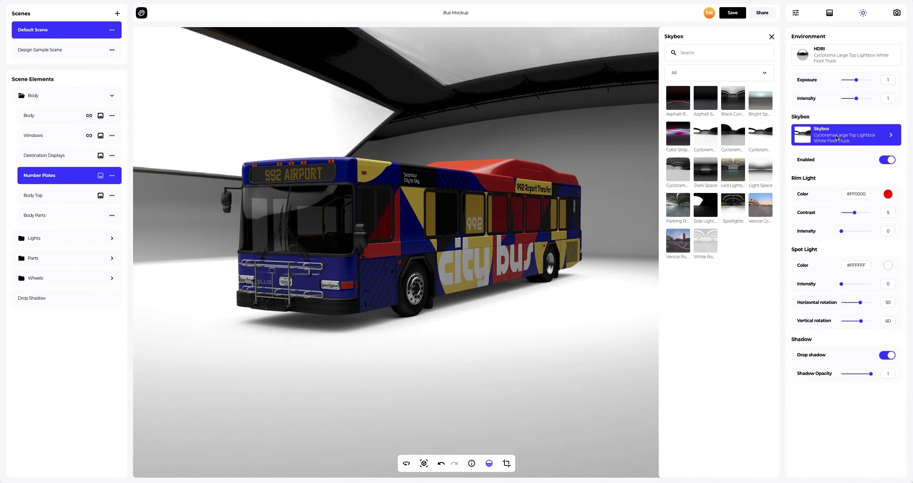
left_click(681, 203)
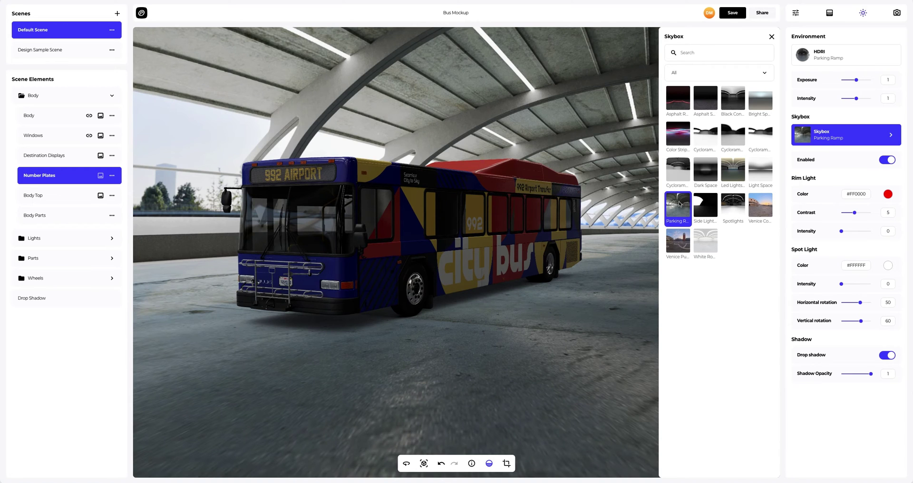
left_click(771, 37)
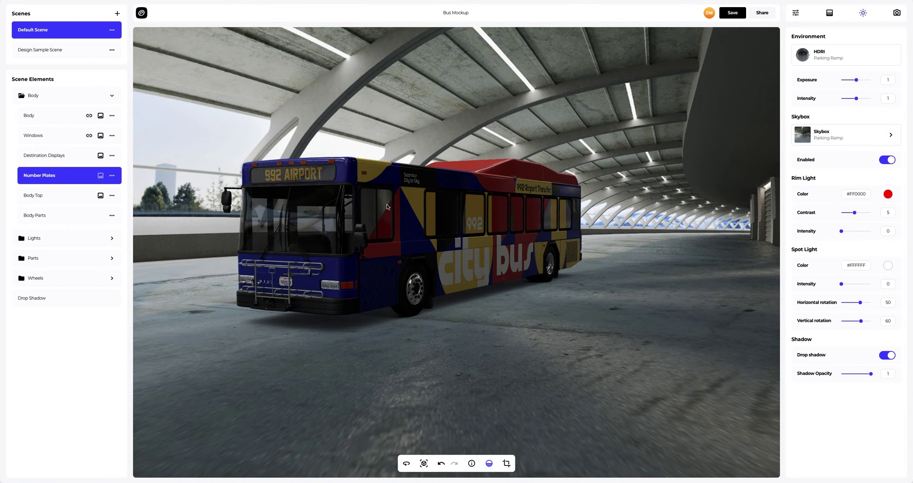
Try the Venice Public Square skybox, viewing the bus from low side and rear angles.
left_click_drag(370, 214, 449, 217)
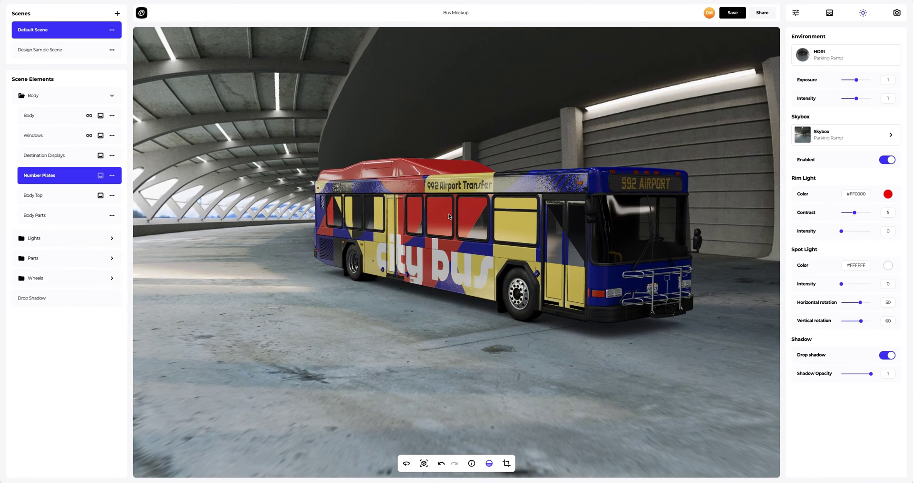
left_click(818, 136)
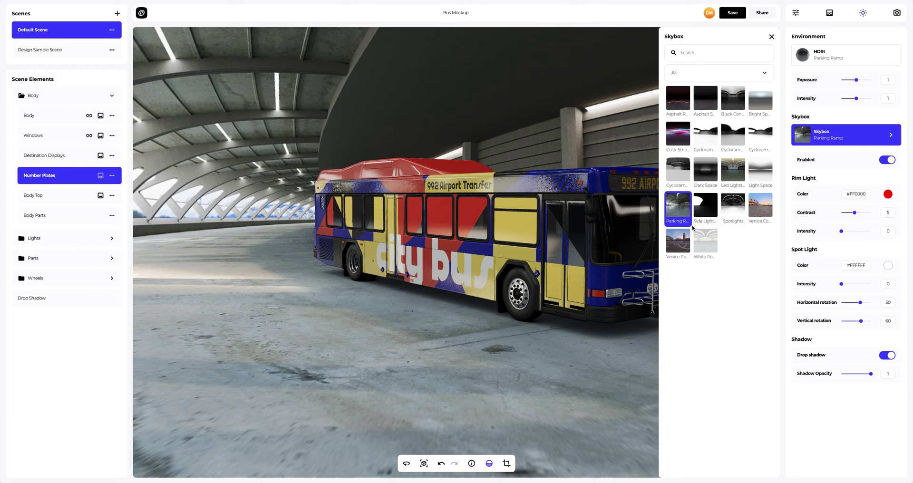
left_click(686, 234)
left_click(771, 37)
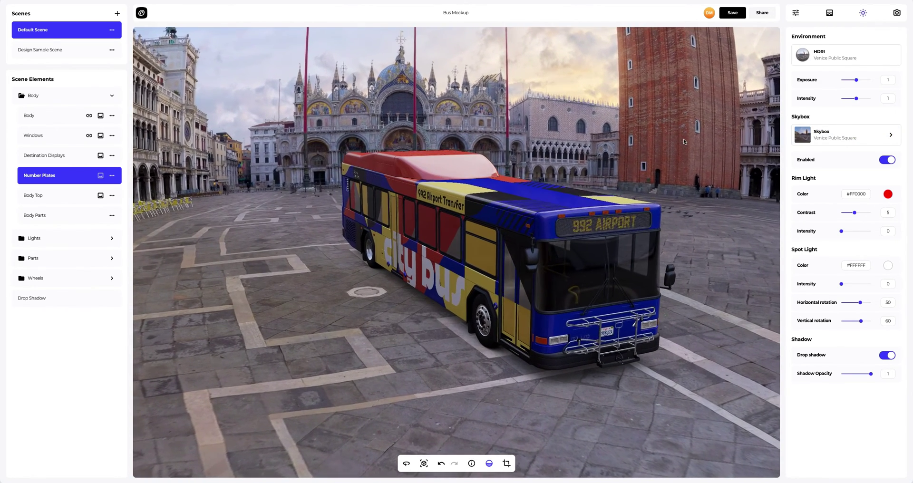
left_click_drag(684, 141, 466, 216)
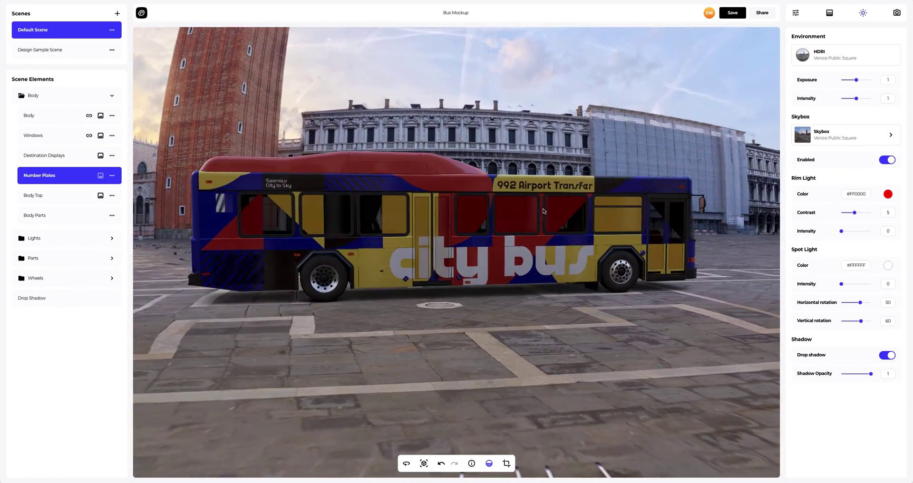
left_click_drag(543, 211, 572, 212)
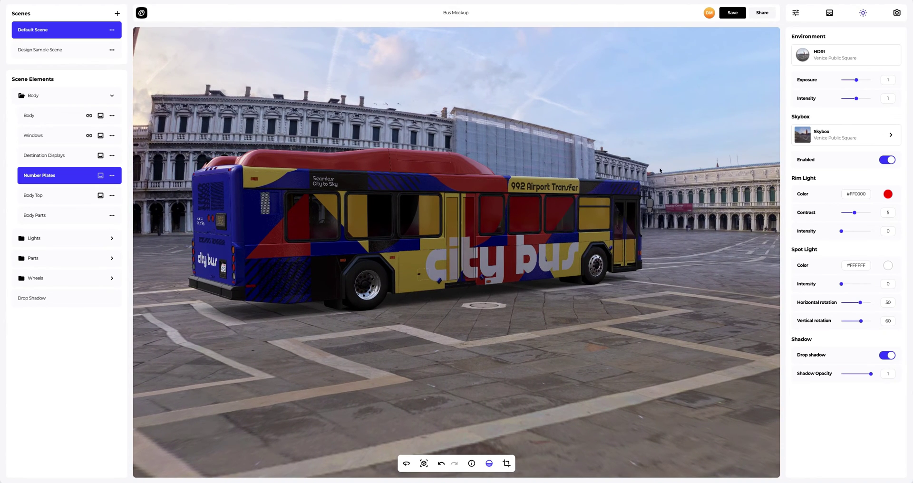
Switch the skybox to Venice Coast and save the project.
left_click(825, 139)
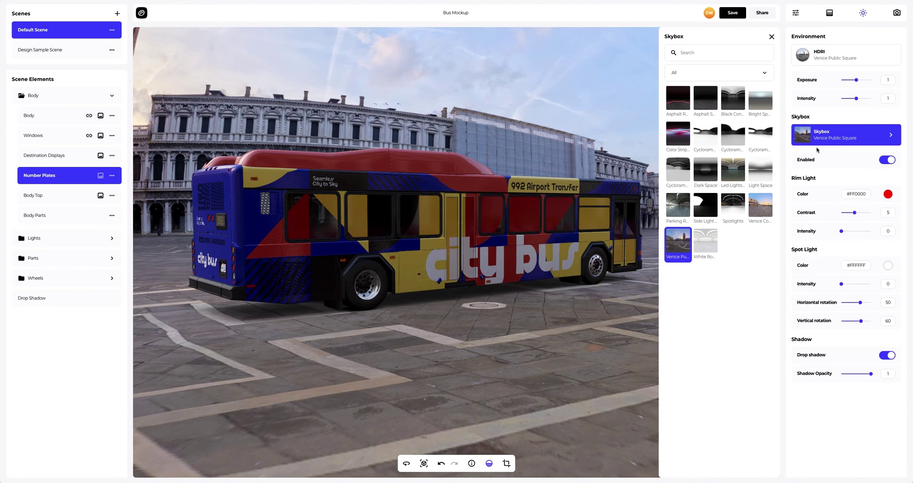
left_click(767, 208)
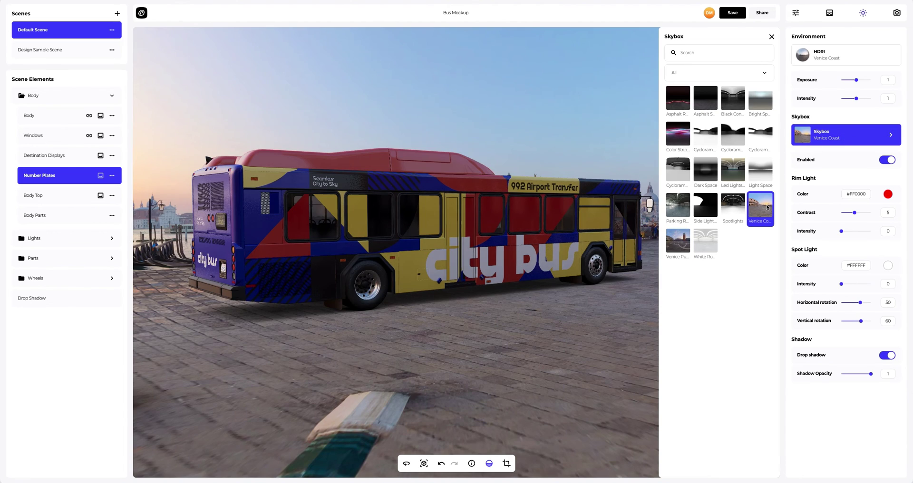
left_click(772, 37)
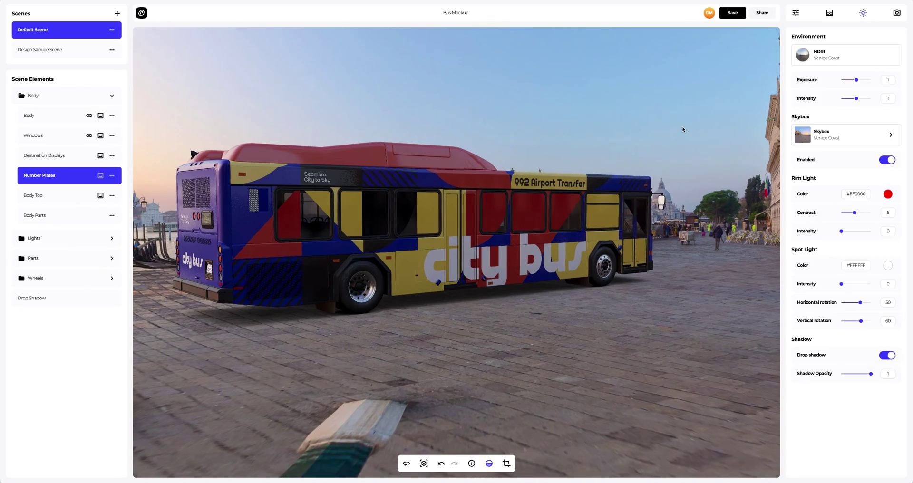
left_click_drag(653, 154, 547, 152)
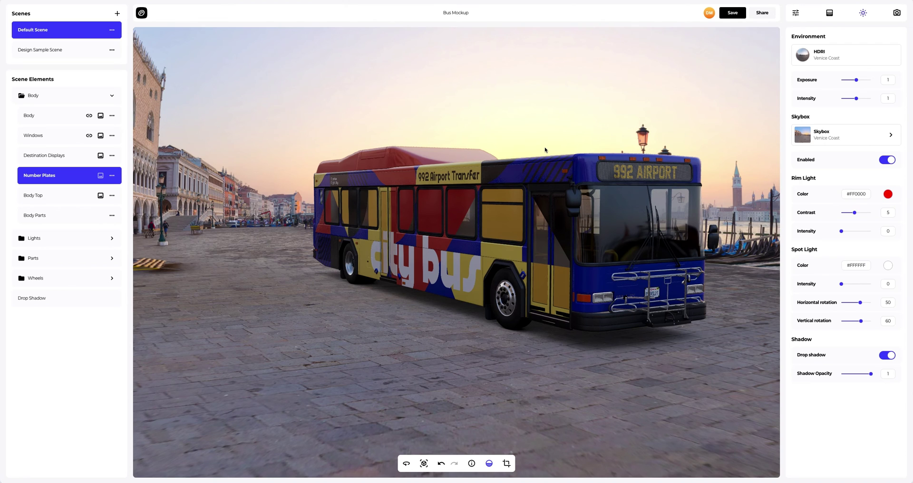
left_click(731, 15)
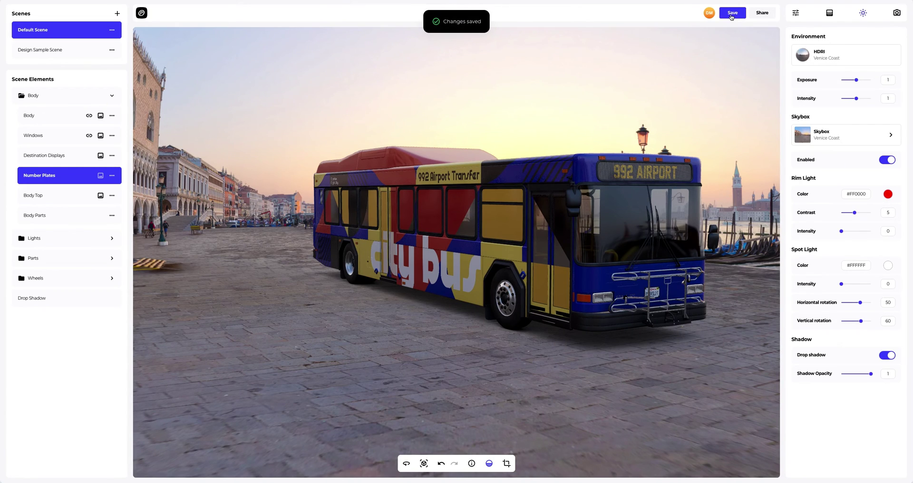
Turn on Enable public access in the Share Projects dialog to get a project link and embed code.
left_click(761, 13)
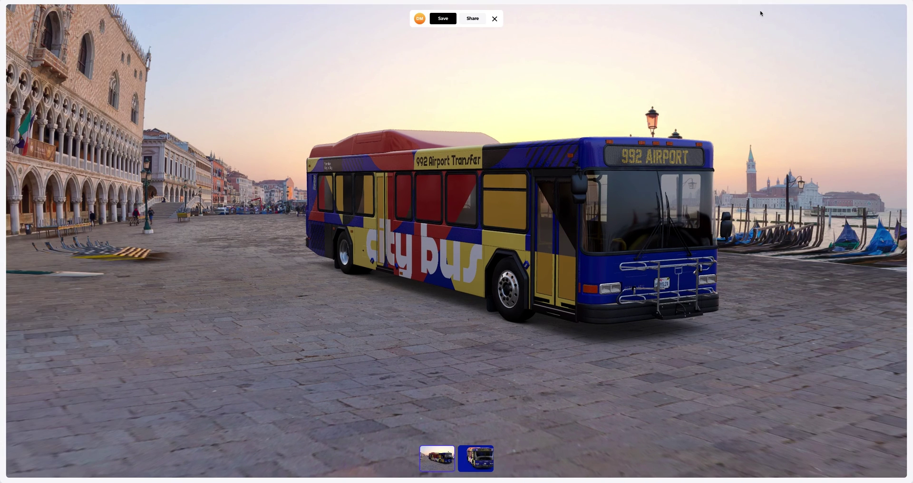
left_click(477, 19)
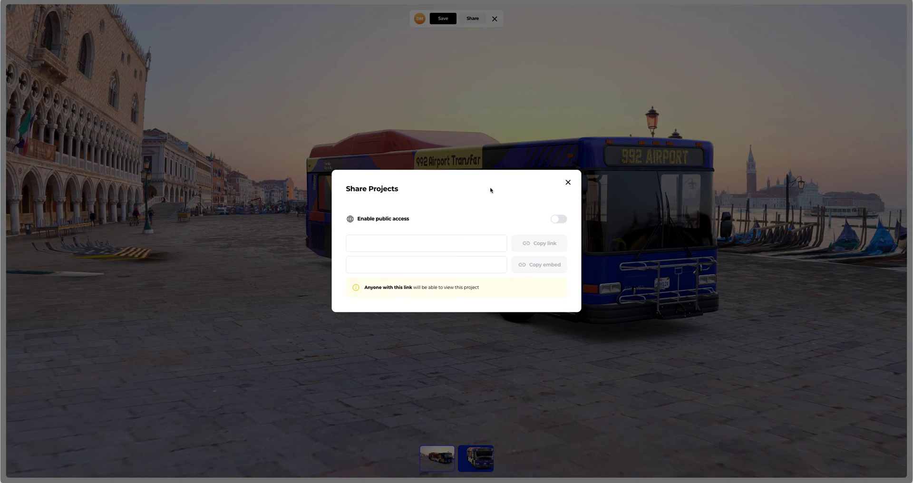
left_click(555, 219)
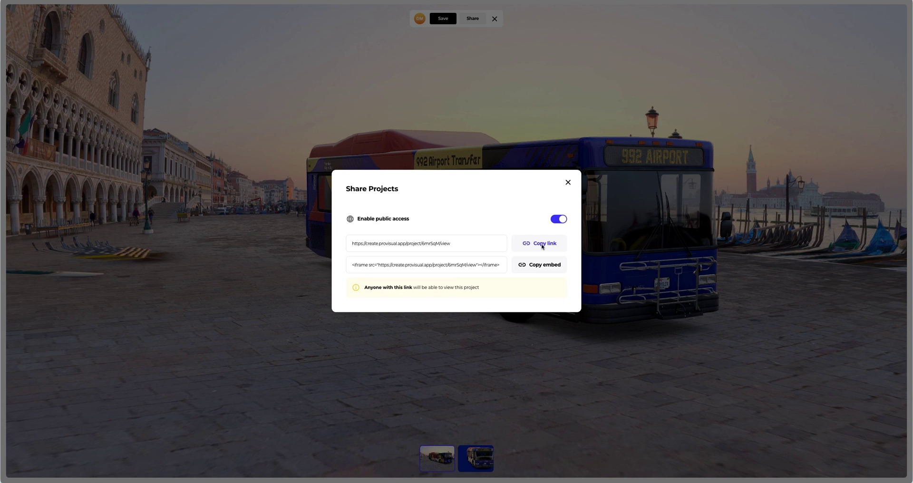